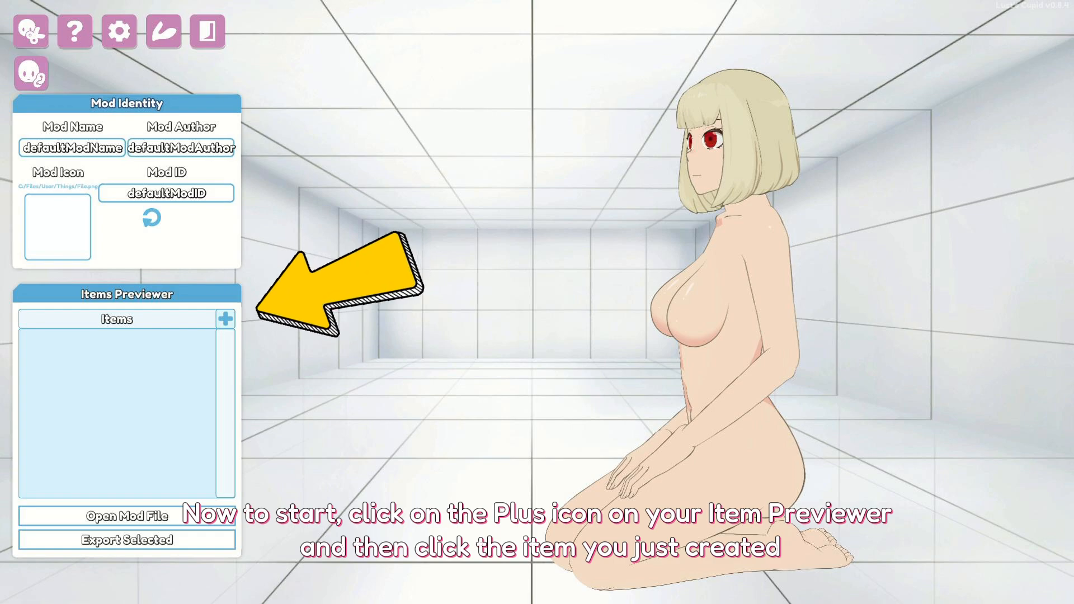
- Add a new item to the mod and name it Frieren's Dress
{"action": "left_click", "coordinate": [226, 318]}
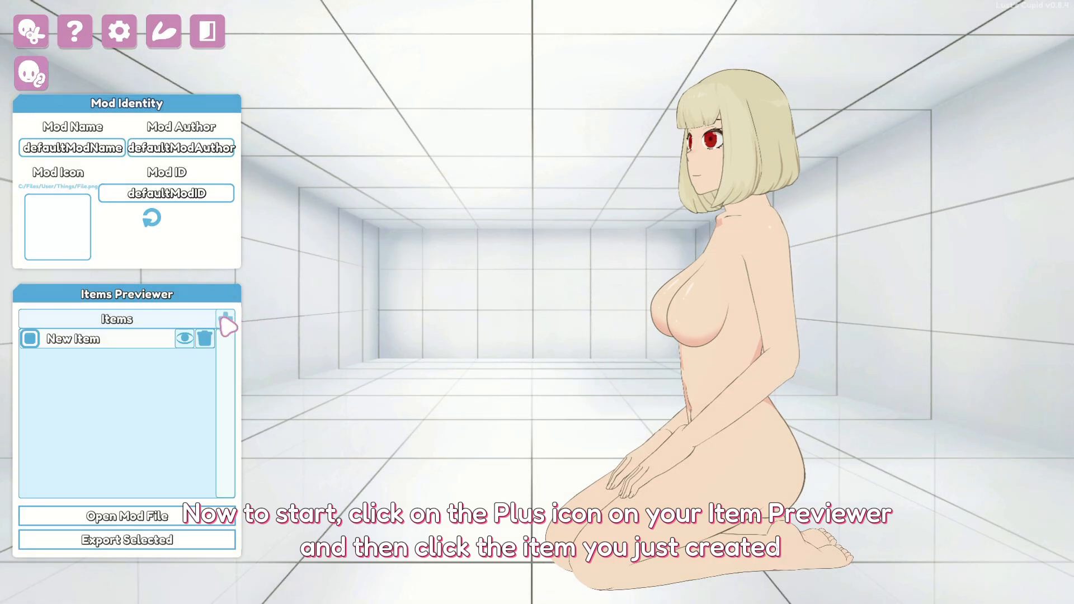
{"action": "left_click", "coordinate": [123, 345]}
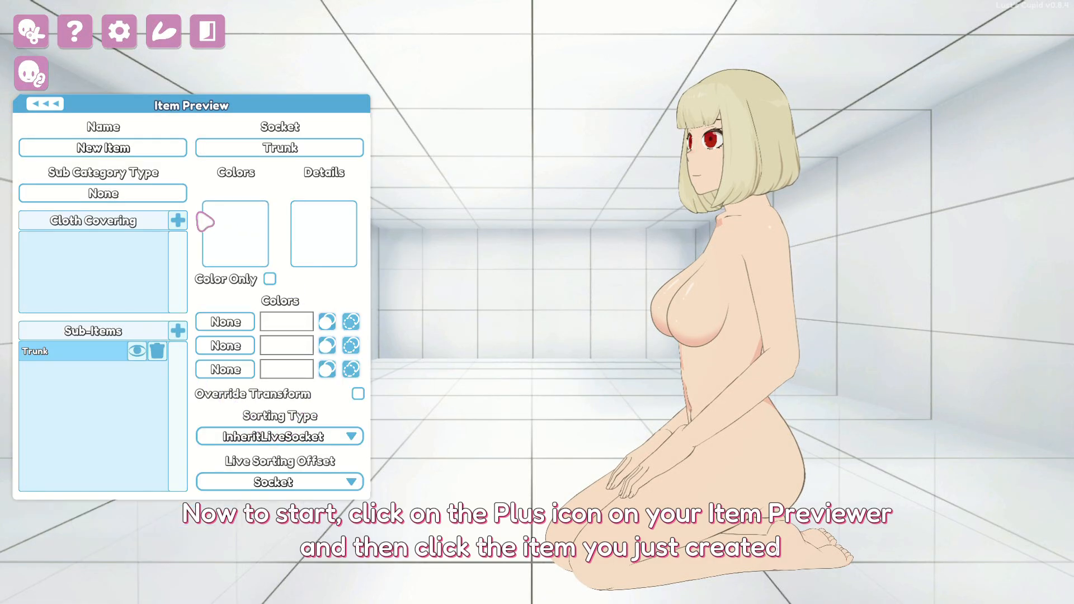
{"action": "left_click", "coordinate": [127, 151]}
{"action": "type", "text": "F"}
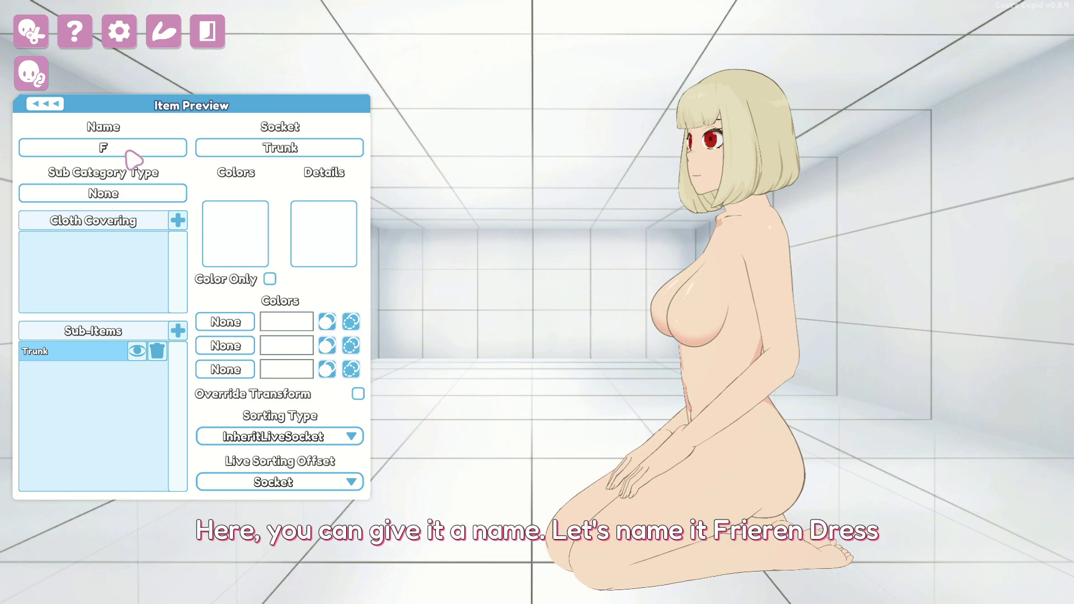
{"action": "type", "text": "rieren's Dress"}
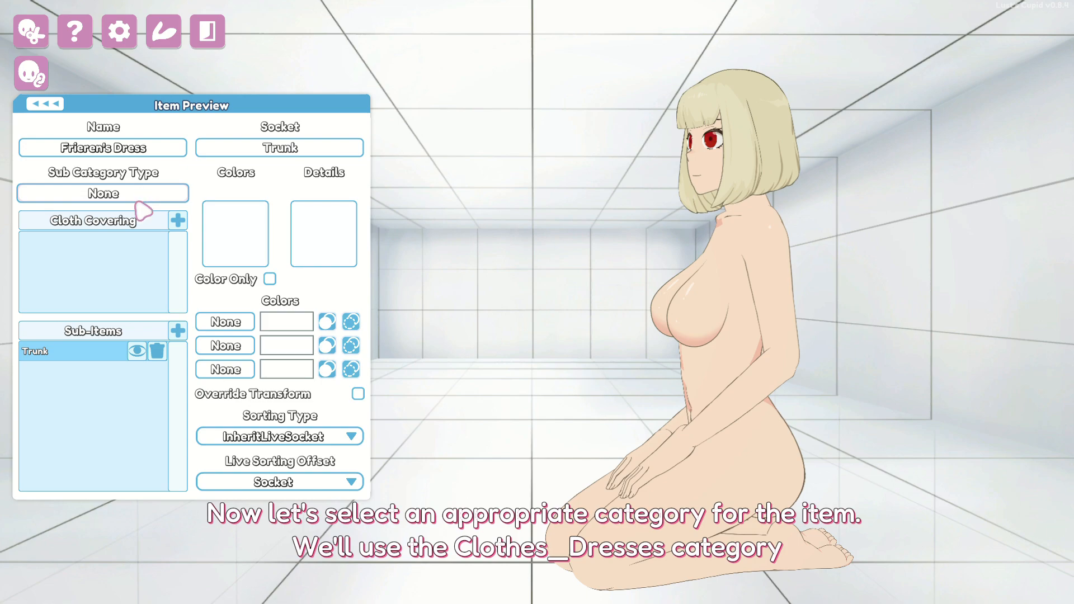
- Set the item's sub category type to Clothes_Dresses
{"action": "left_click", "coordinate": [137, 198]}
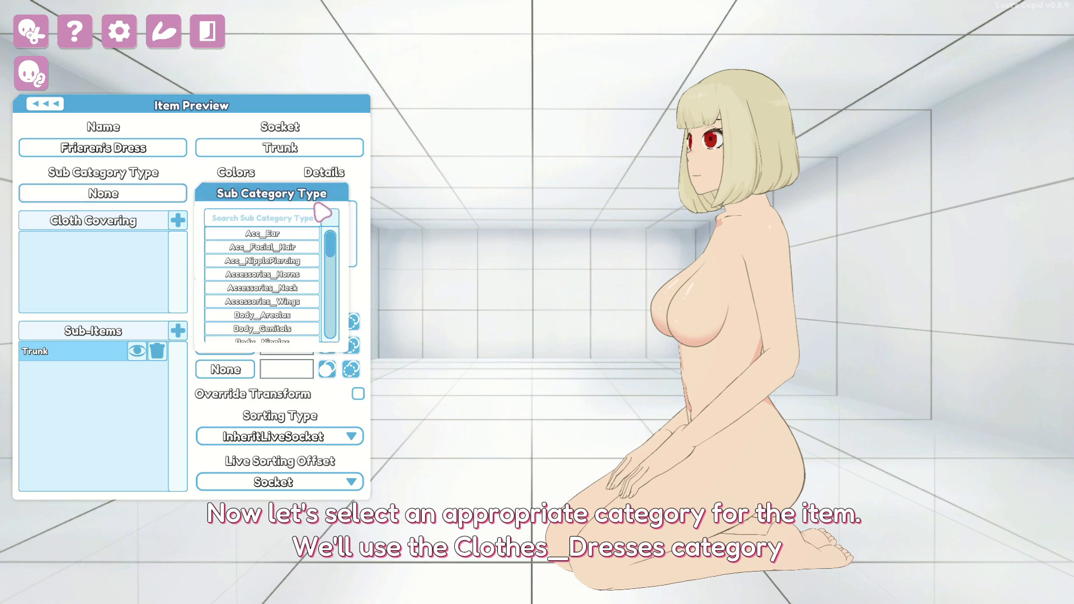
{"action": "left_click", "coordinate": [279, 221]}
{"action": "type", "text": "dr"}
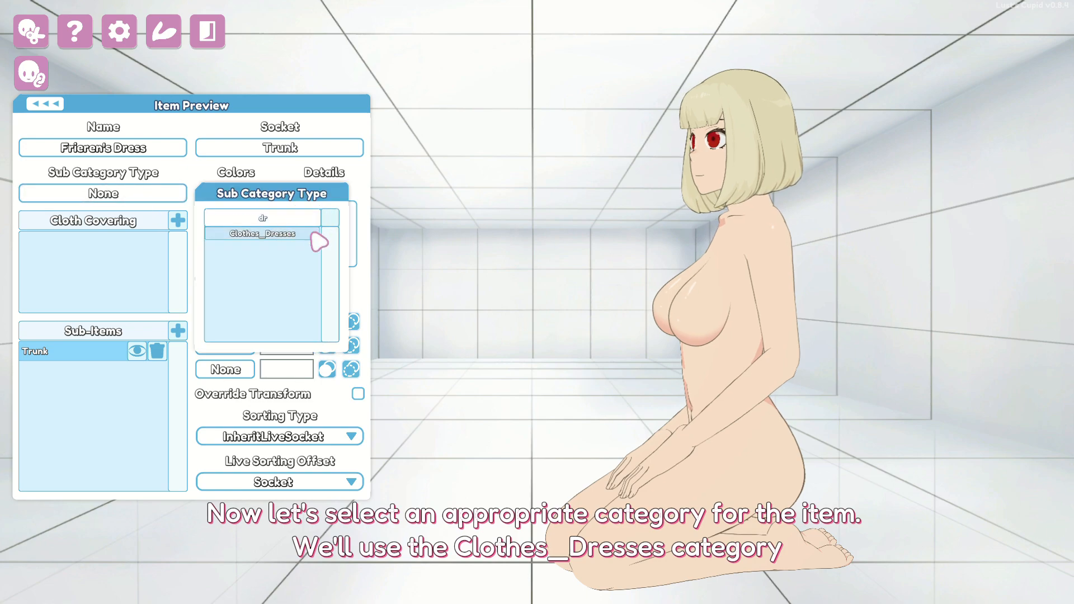
{"action": "left_click", "coordinate": [303, 237]}
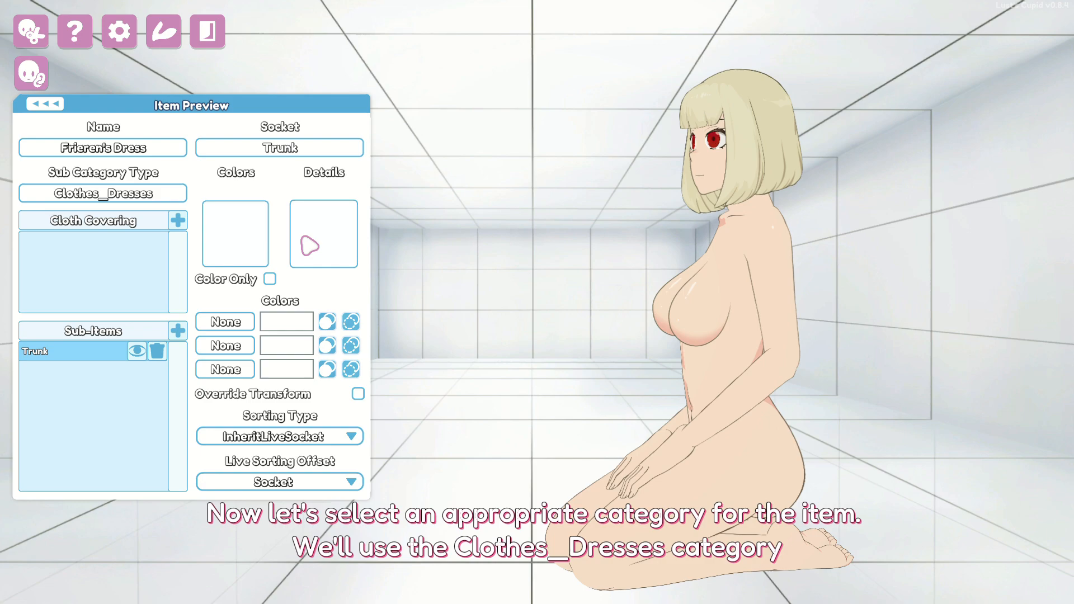
- Load Frieren_Body_Trunk.png as the dress's colour sprite and mark it Color Only
{"action": "left_click", "coordinate": [248, 240]}
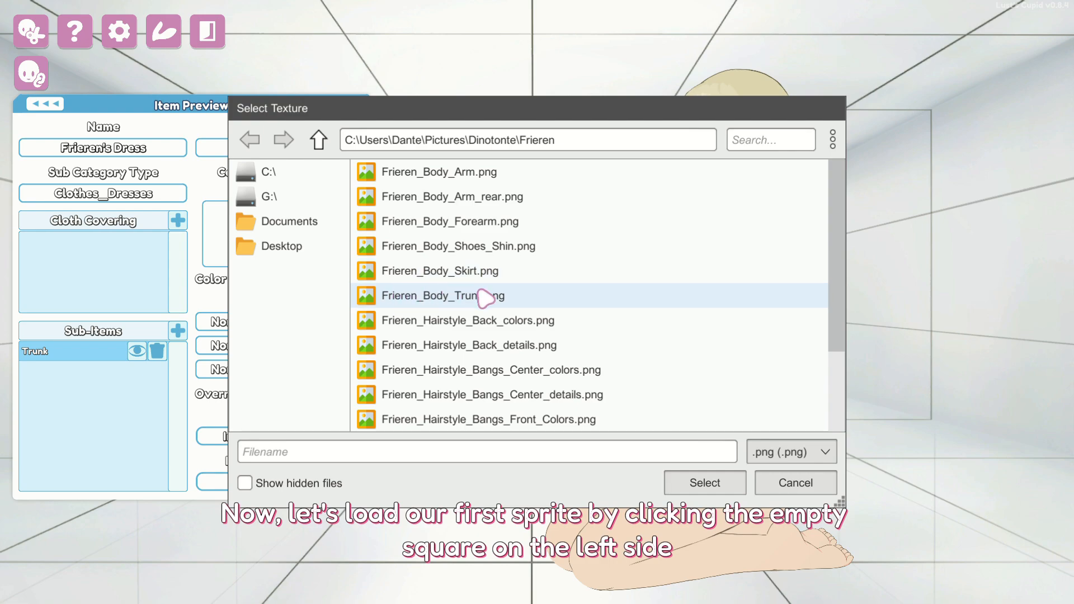
{"action": "left_click", "coordinate": [639, 296]}
{"action": "double_click", "coordinate": [639, 296]}
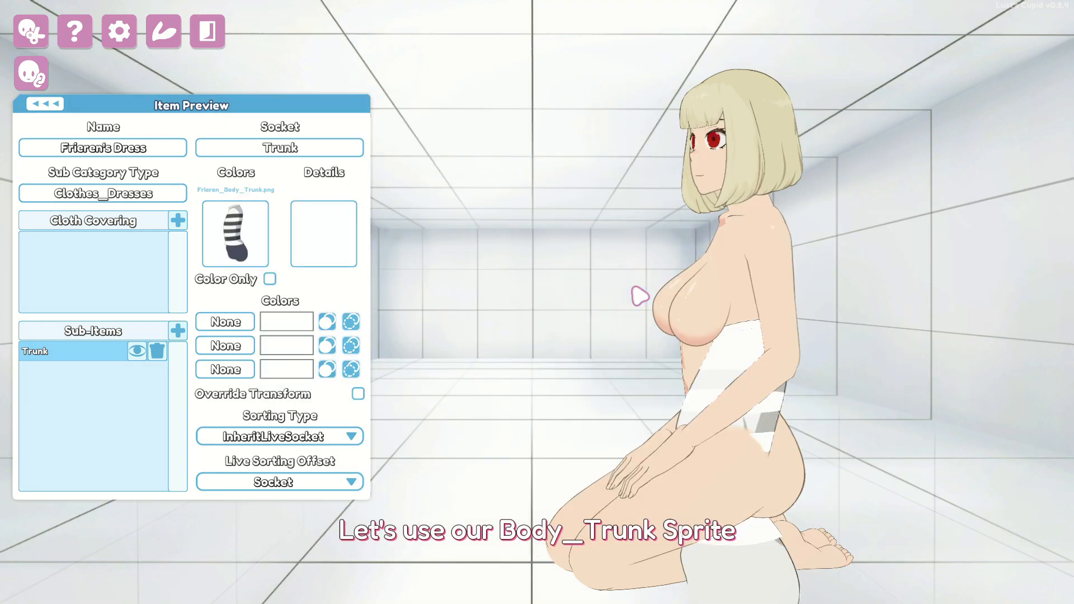
{"action": "left_click", "coordinate": [269, 278]}
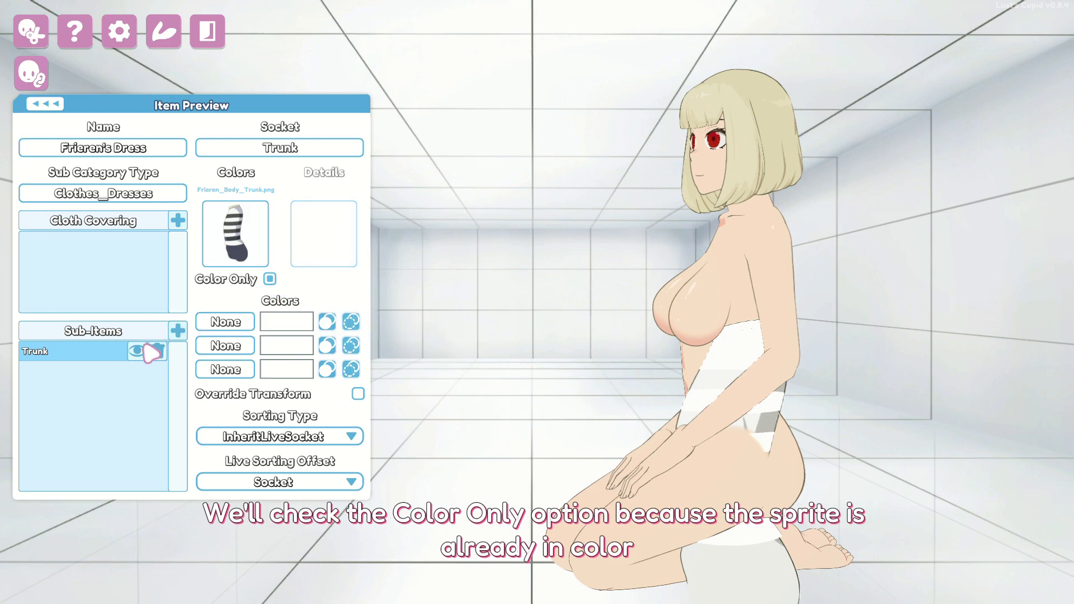
{"action": "left_click", "coordinate": [141, 352]}
{"action": "left_click", "coordinate": [139, 351]}
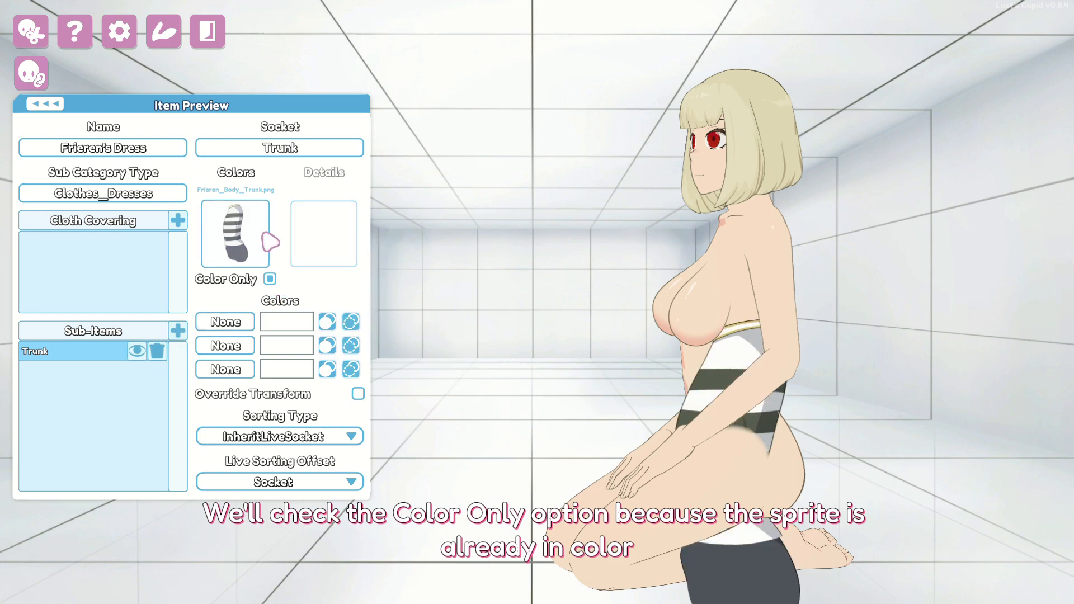
- Attach the trunk sprite to the Cloth_Trunk_Shirt socket
{"action": "left_click", "coordinate": [312, 148]}
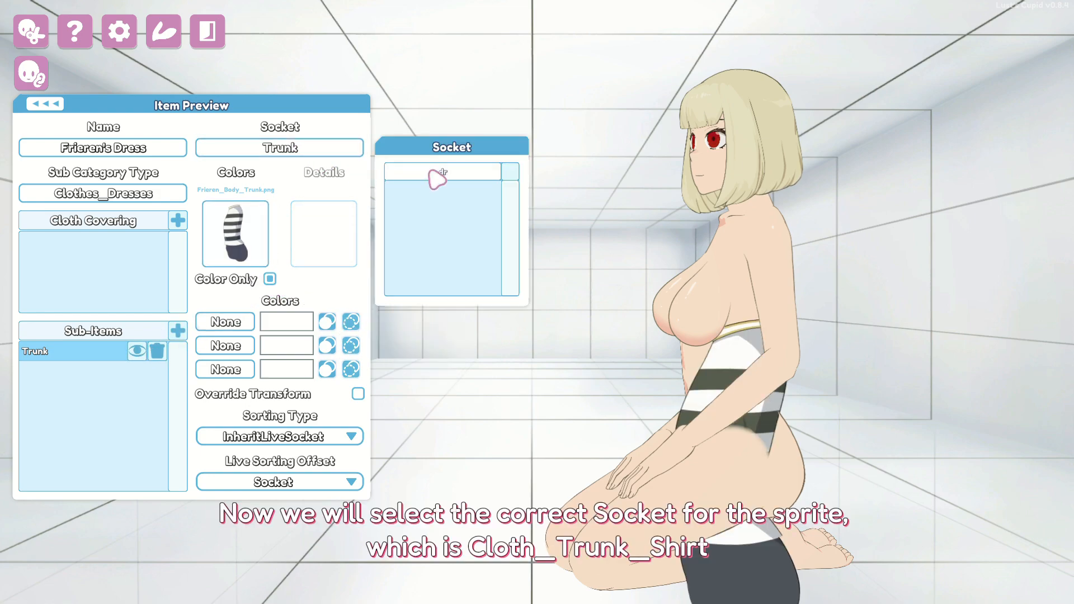
{"action": "left_click", "coordinate": [442, 171]}
{"action": "type", "text": "trunk"}
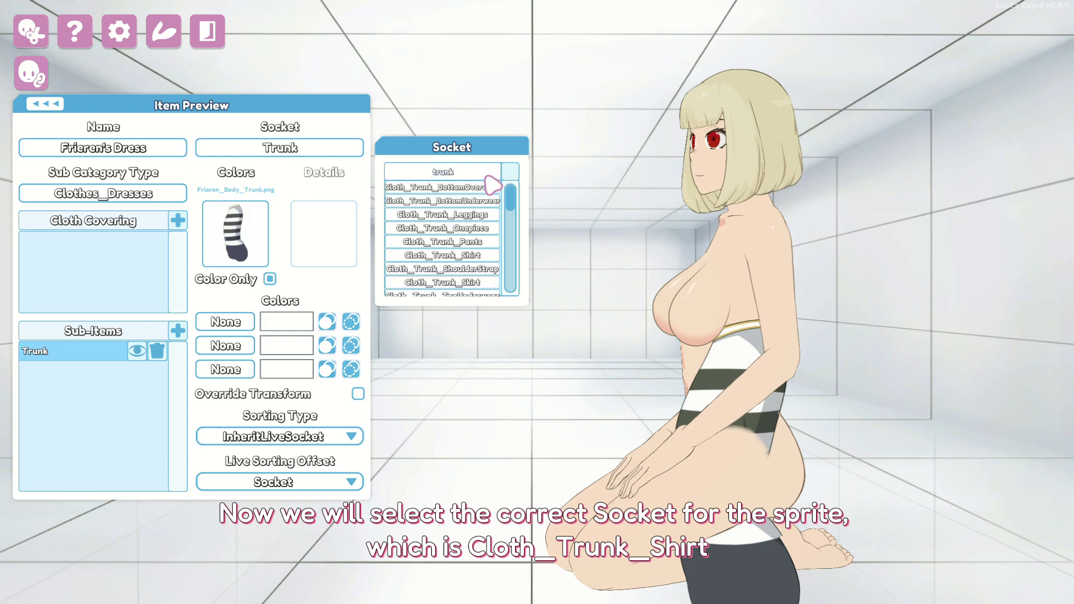
{"action": "left_click", "coordinate": [445, 255]}
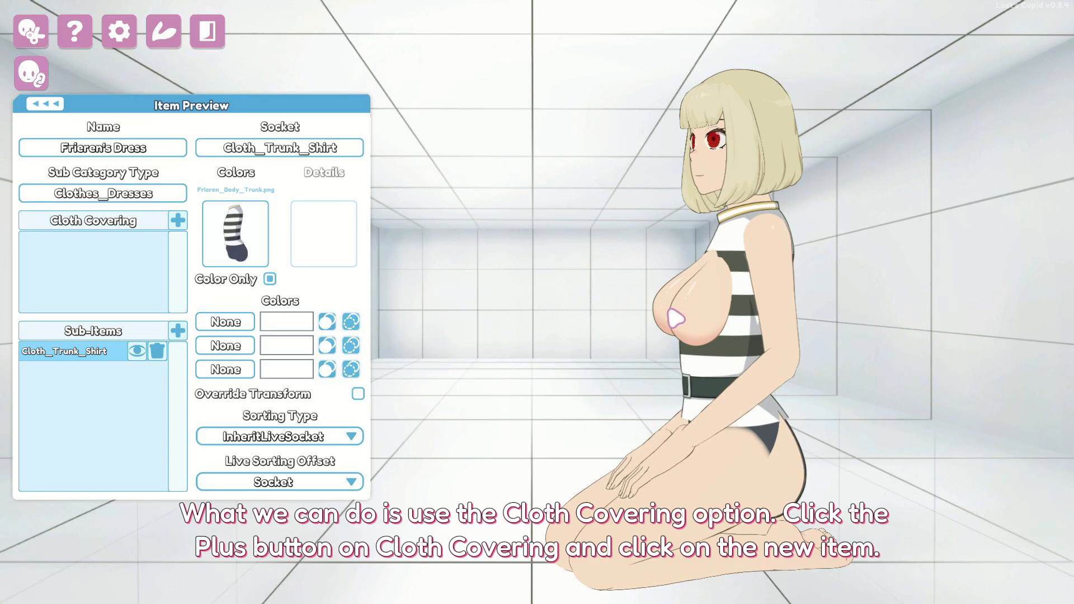
- Add a cloth covering rule to the shirt with covering type Hiding
{"action": "left_click", "coordinate": [177, 220]}
{"action": "left_click", "coordinate": [129, 241]}
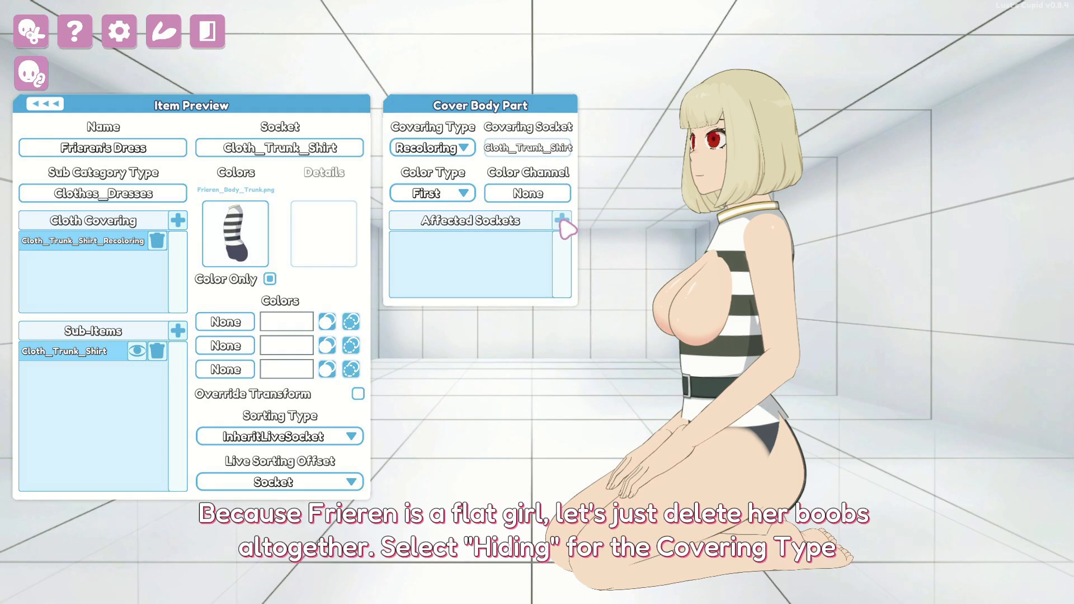
{"action": "left_click", "coordinate": [456, 147]}
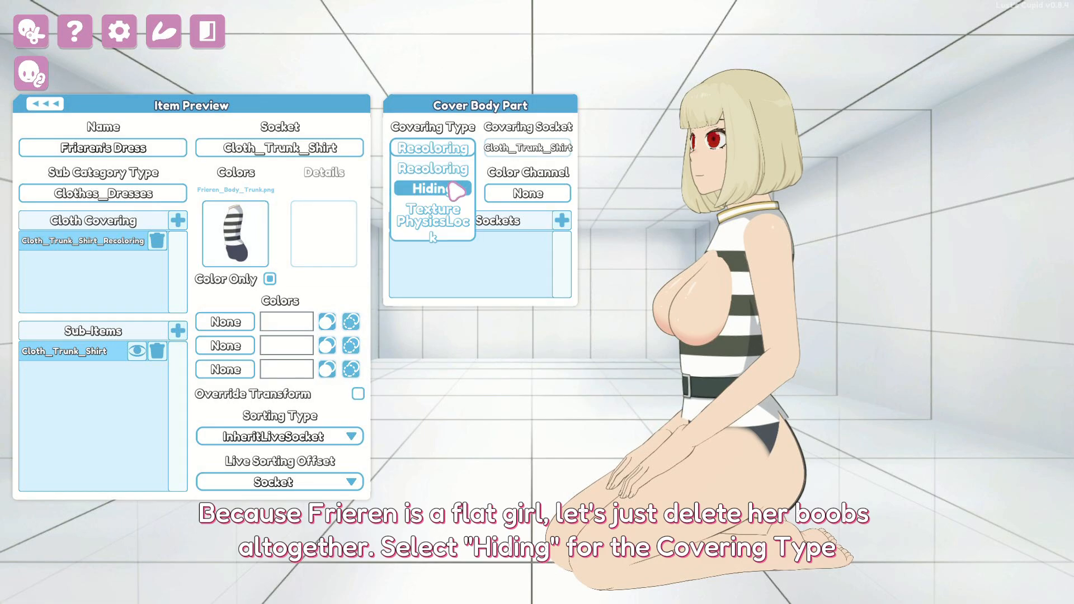
{"action": "left_click", "coordinate": [457, 190]}
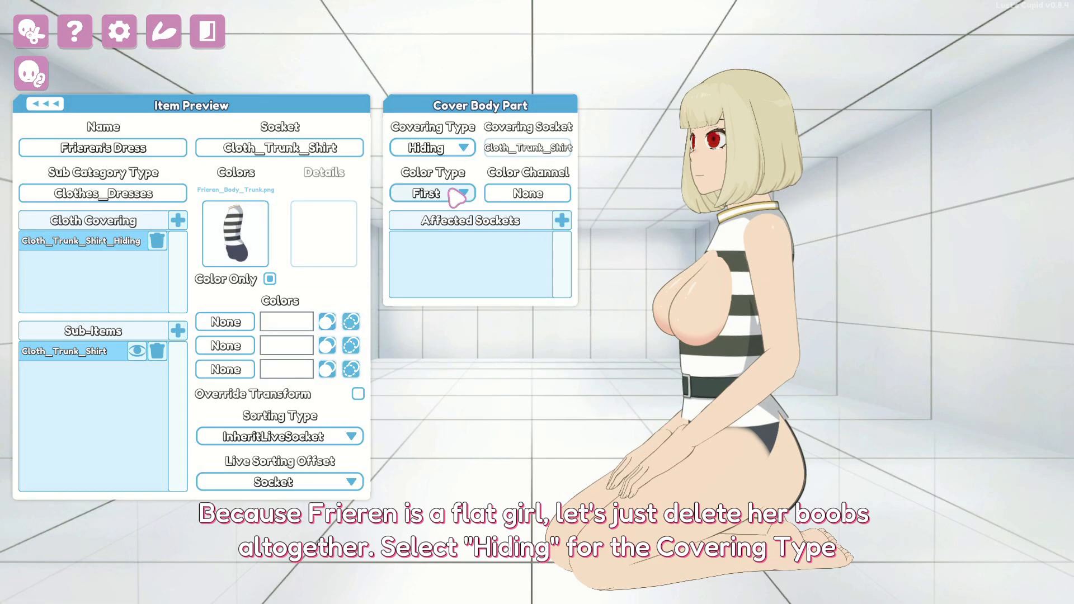
- Make the covering hide the Breast_Front and Breast_Rear sockets
{"action": "left_click", "coordinate": [562, 221]}
{"action": "type", "text": "brea"}
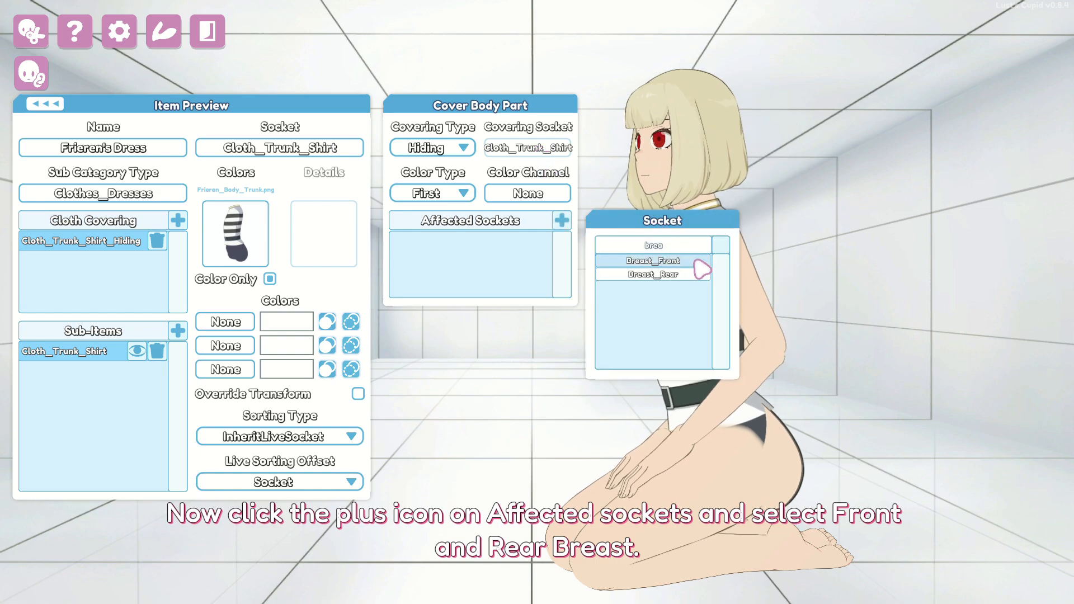
{"action": "left_click", "coordinate": [653, 260]}
{"action": "left_click", "coordinate": [683, 275]}
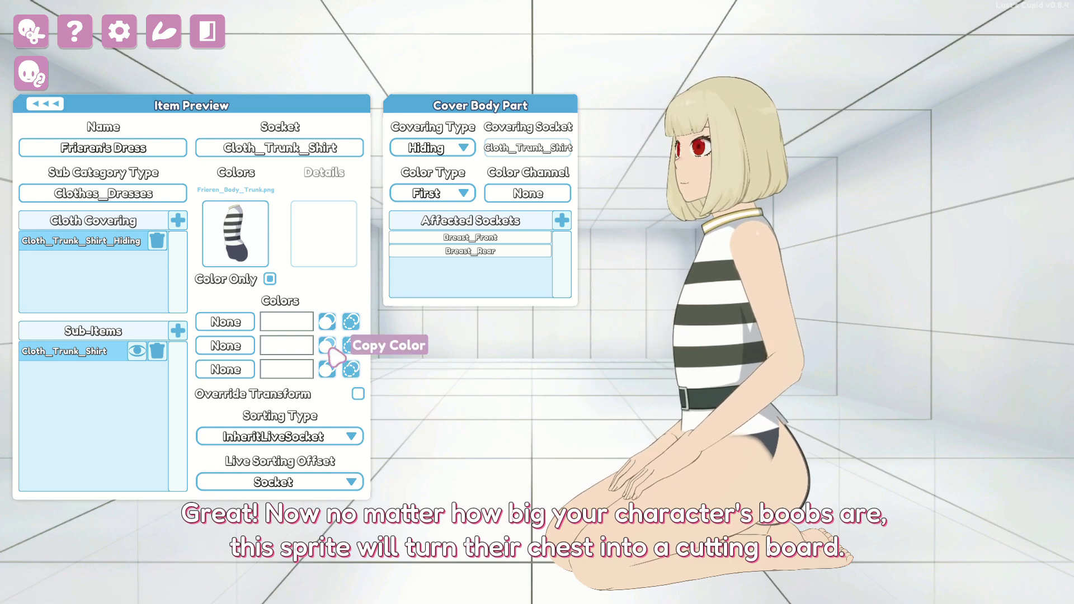
- Add a colour-only skirt sub-item using Frieren_Body_Skirt.png on the Cloth_Pants_Skirt socket
{"action": "left_click", "coordinate": [178, 331]}
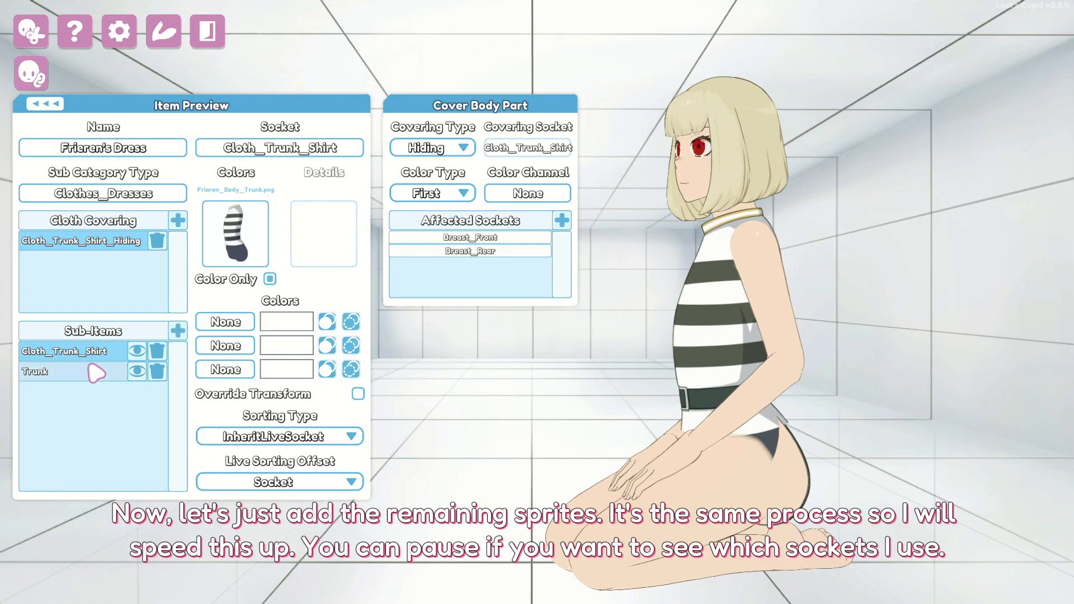
{"action": "left_click", "coordinate": [83, 371]}
{"action": "left_click", "coordinate": [268, 277]}
{"action": "left_click", "coordinate": [241, 246]}
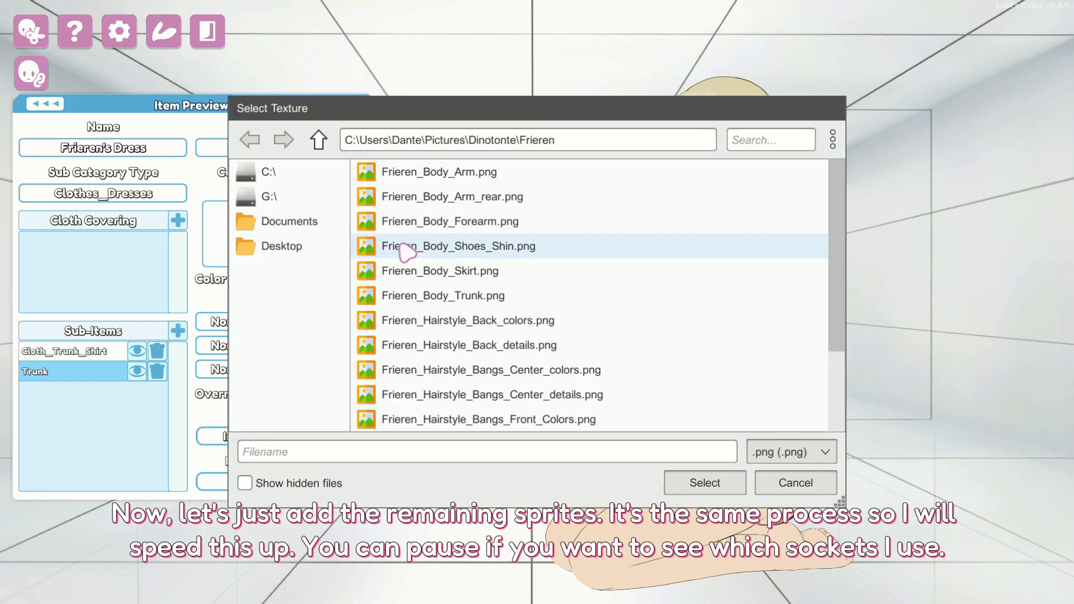
{"action": "double_click", "coordinate": [406, 270]}
{"action": "left_click", "coordinate": [291, 148]}
{"action": "left_click", "coordinate": [459, 175]}
{"action": "type", "text": "skirt"}
{"action": "left_click", "coordinate": [453, 196]}
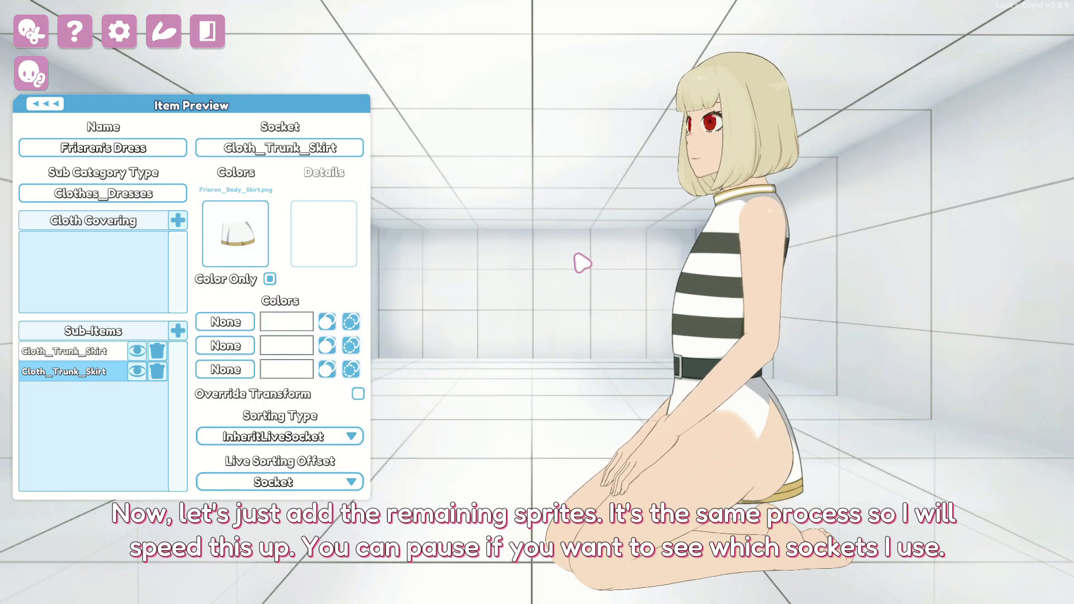
{"action": "left_click", "coordinate": [296, 152]}
{"action": "left_click", "coordinate": [437, 194]}
- Add Butt to the shirt's hidden sockets and remove the extra recoloring rule
{"action": "left_click", "coordinate": [84, 351]}
{"action": "left_click", "coordinate": [176, 217]}
{"action": "left_click", "coordinate": [157, 262]}
{"action": "left_click", "coordinate": [84, 241]}
{"action": "left_click", "coordinate": [564, 220]}
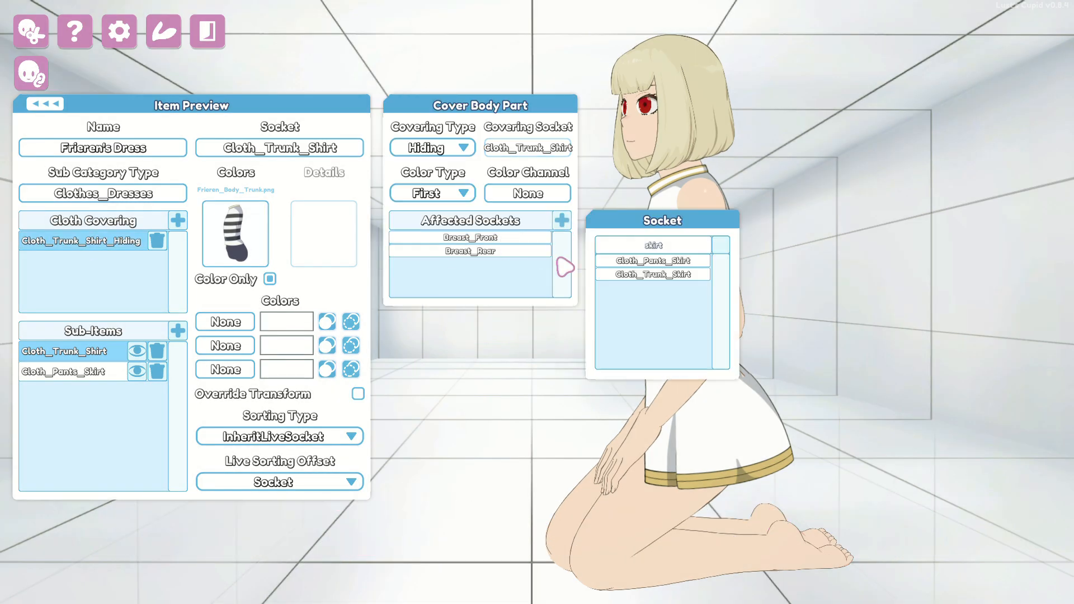
{"action": "type", "text": "butt"}
{"action": "left_click", "coordinate": [657, 258]}
{"action": "left_click", "coordinate": [177, 331]}
- Add a colour-only Frieren_Body_Arm.png sub-item on the Cloth_Arm_Front_Shirt socket
{"action": "left_click", "coordinate": [84, 391]}
{"action": "left_click", "coordinate": [235, 234]}
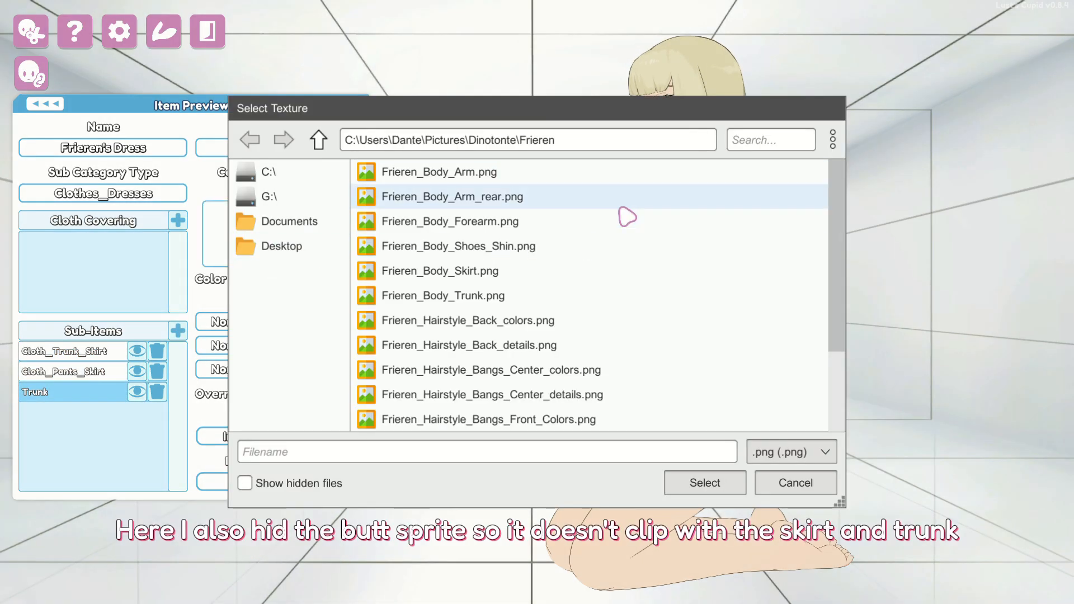
{"action": "double_click", "coordinate": [612, 172]}
{"action": "left_click", "coordinate": [269, 279]}
{"action": "left_click", "coordinate": [287, 151]}
{"action": "left_click", "coordinate": [456, 174]}
{"action": "type", "text": "arm"}
{"action": "left_click", "coordinate": [444, 220]}
- Add a rear arm sub-item on Cloth_Arm_Rear_Shirt using the arm sprite
{"action": "left_click", "coordinate": [177, 330]}
{"action": "left_click", "coordinate": [84, 411]}
{"action": "left_click", "coordinate": [286, 150]}
{"action": "left_click", "coordinate": [444, 230]}
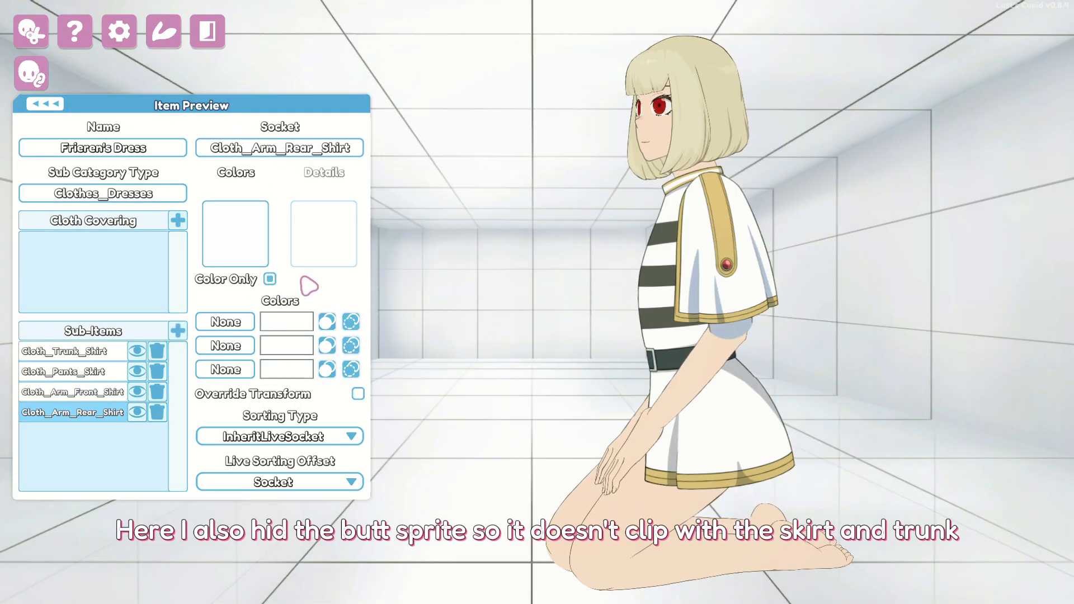
{"action": "left_click", "coordinate": [234, 234]}
{"action": "double_click", "coordinate": [587, 197]}
- Add a front forearm sub-item on Cloth_Forearm_Front_Shirt using Frieren_Body_Forearm.png
{"action": "left_click", "coordinate": [177, 331]}
{"action": "left_click", "coordinate": [84, 432]}
{"action": "left_click", "coordinate": [286, 150]}
{"action": "double_click", "coordinate": [592, 222]}
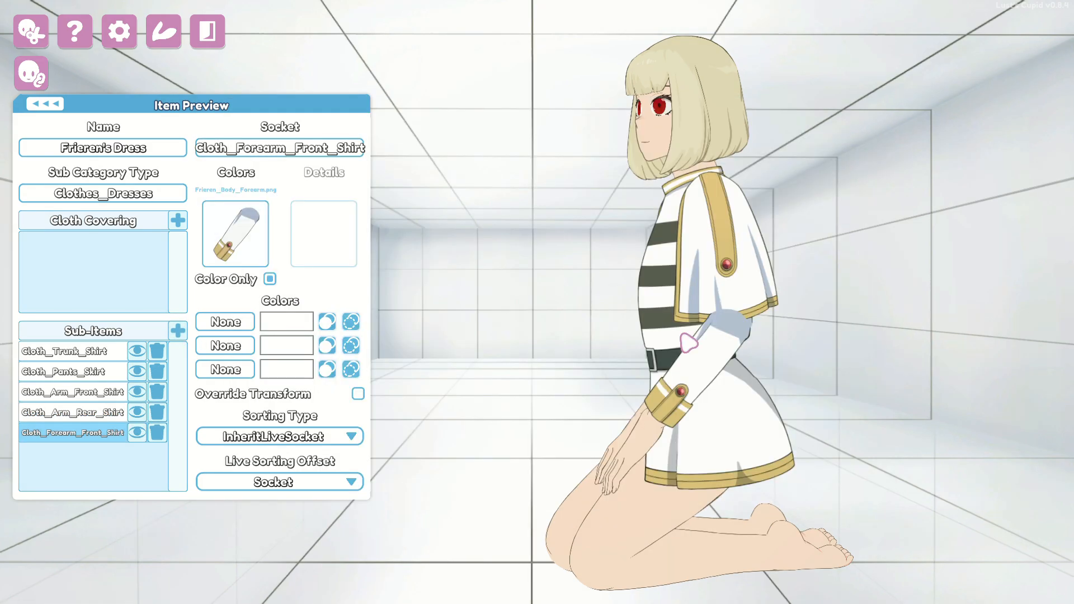
{"action": "left_click", "coordinate": [183, 330]}
- Add a colour-only forearm sub-item on the Cloth_Forearm_Rear_Shirt socket
{"action": "left_click", "coordinate": [270, 278]}
{"action": "left_click", "coordinate": [249, 231]}
{"action": "double_click", "coordinate": [503, 222]}
{"action": "left_click", "coordinate": [335, 152]}
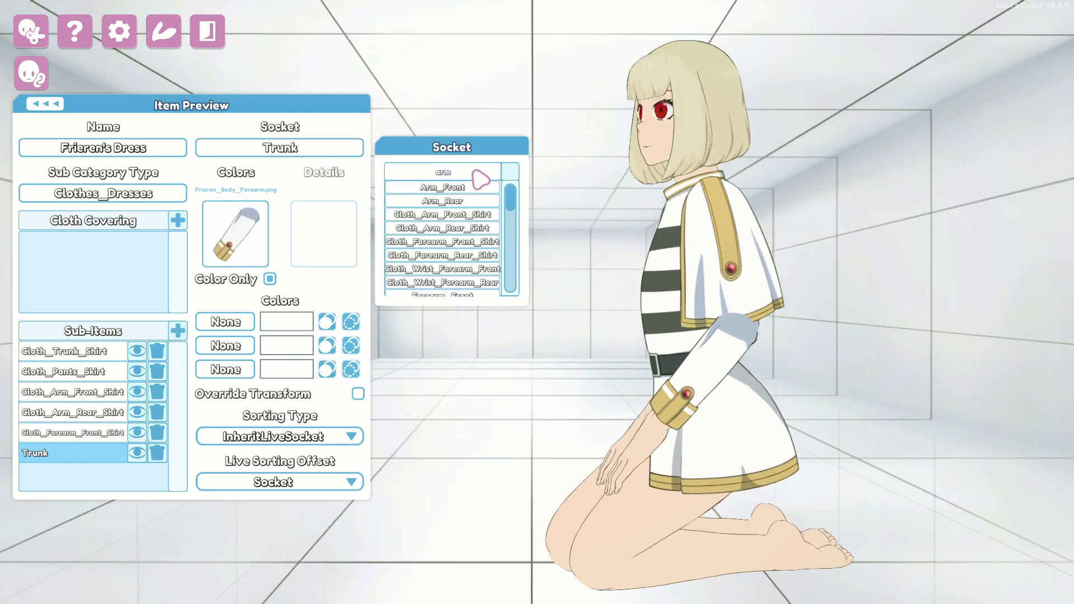
{"action": "left_click", "coordinate": [472, 264]}
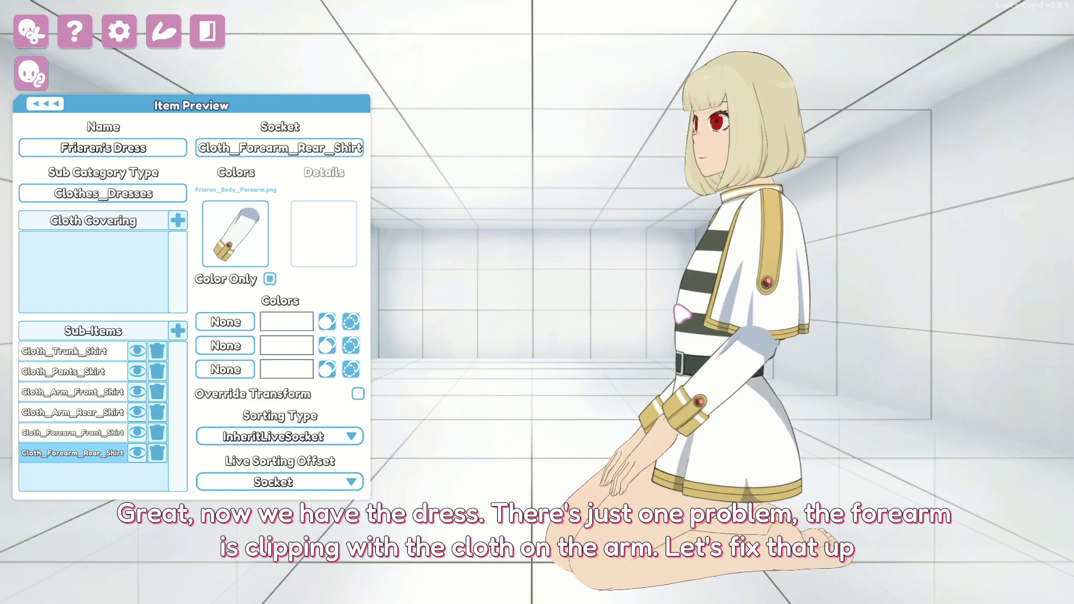
- Select the Cloth_Arm_Front_Shirt piece and set its Sorting Type to Override
{"action": "left_click", "coordinate": [78, 433]}
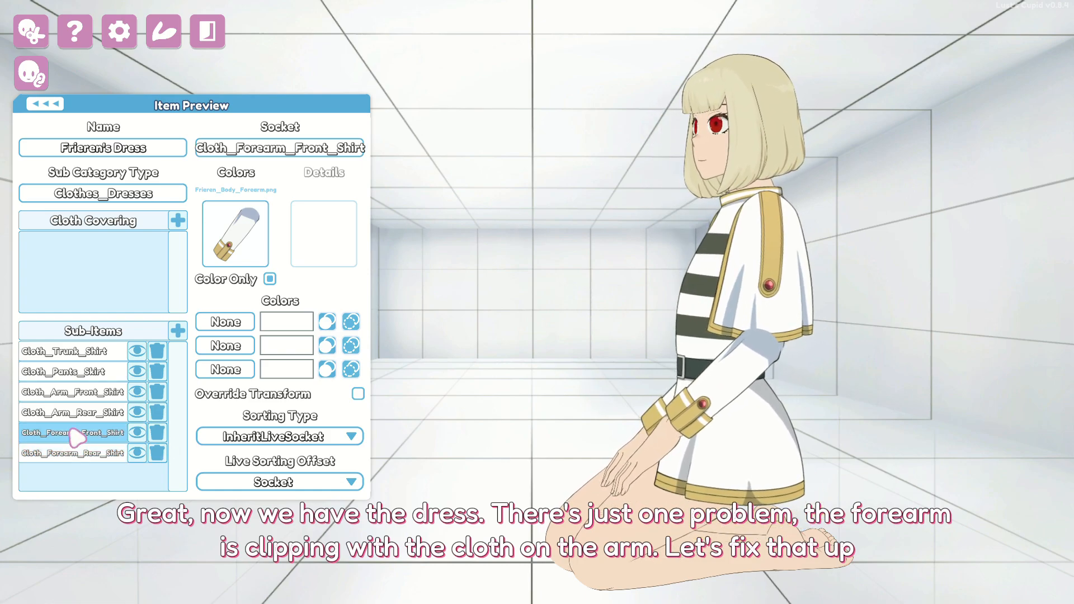
{"action": "left_click", "coordinate": [84, 412]}
{"action": "left_click", "coordinate": [86, 394]}
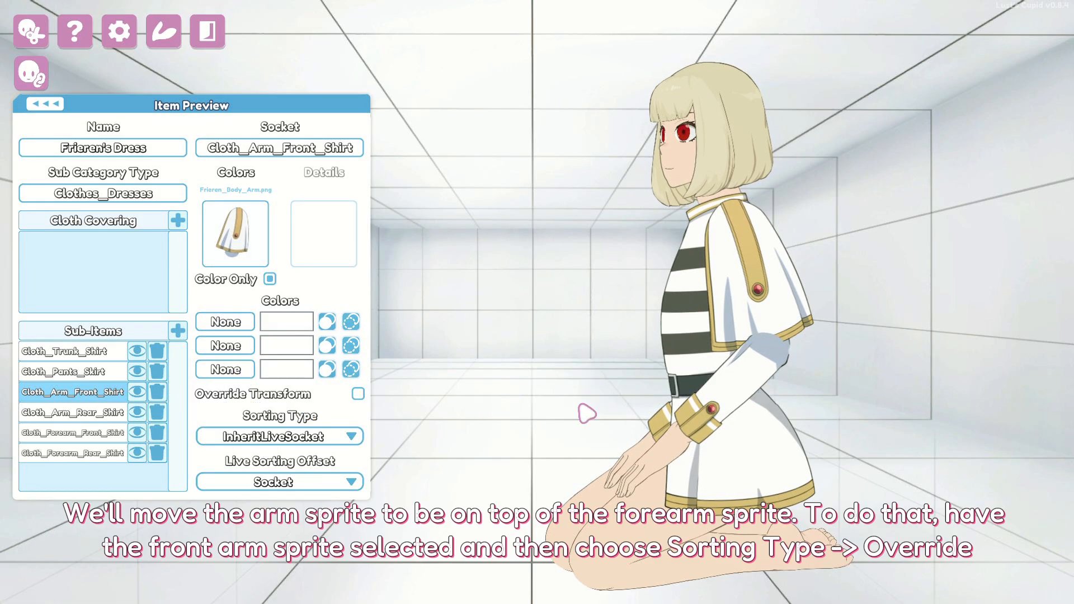
{"action": "left_click", "coordinate": [353, 437]}
{"action": "left_click", "coordinate": [304, 478]}
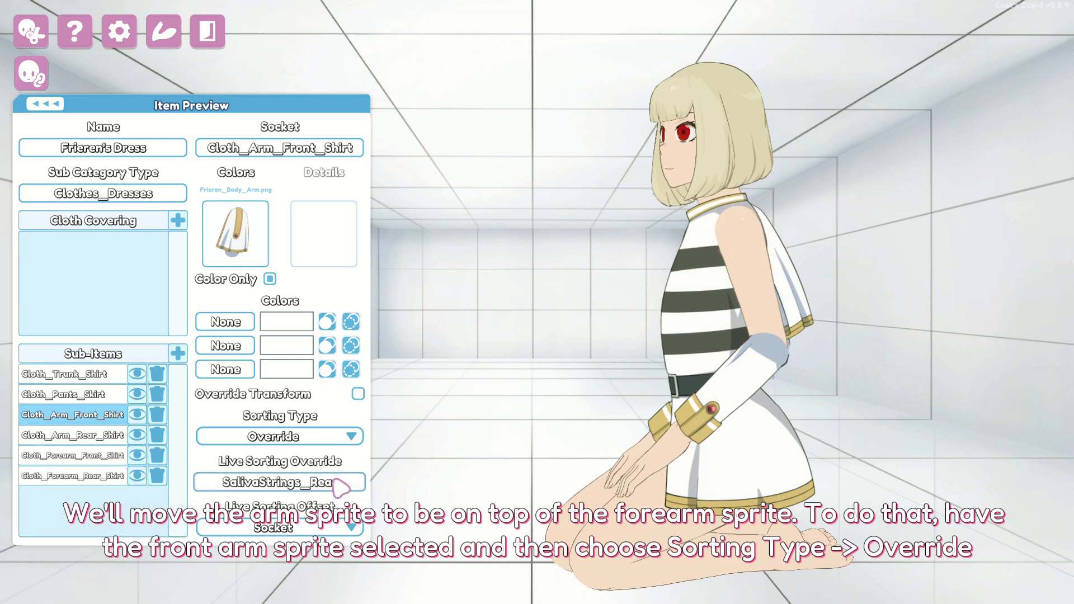
- Set the Live Sorting Override to Cloth_Gloves_Forearm_Front with a Live Sorting Offset of +1
{"action": "left_click", "coordinate": [336, 486]}
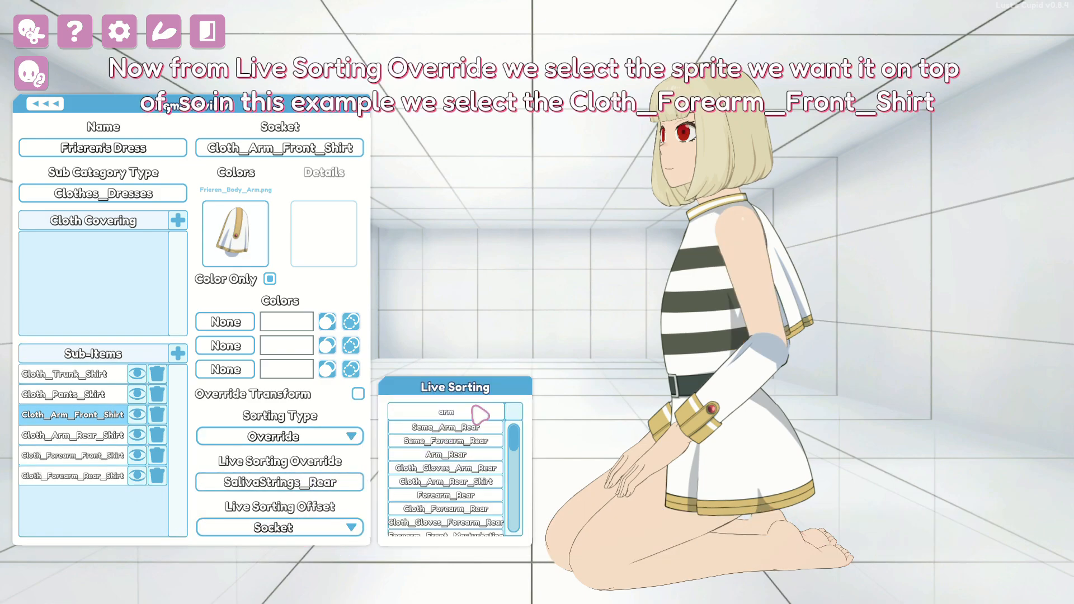
{"action": "type", "text": "fore"}
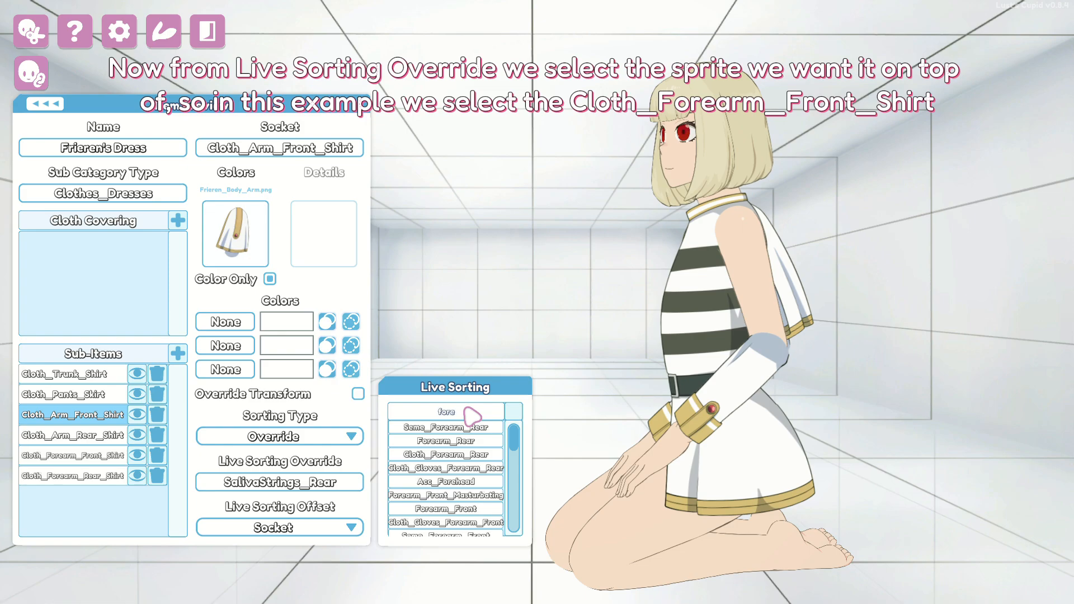
{"action": "type", "text": "ar"}
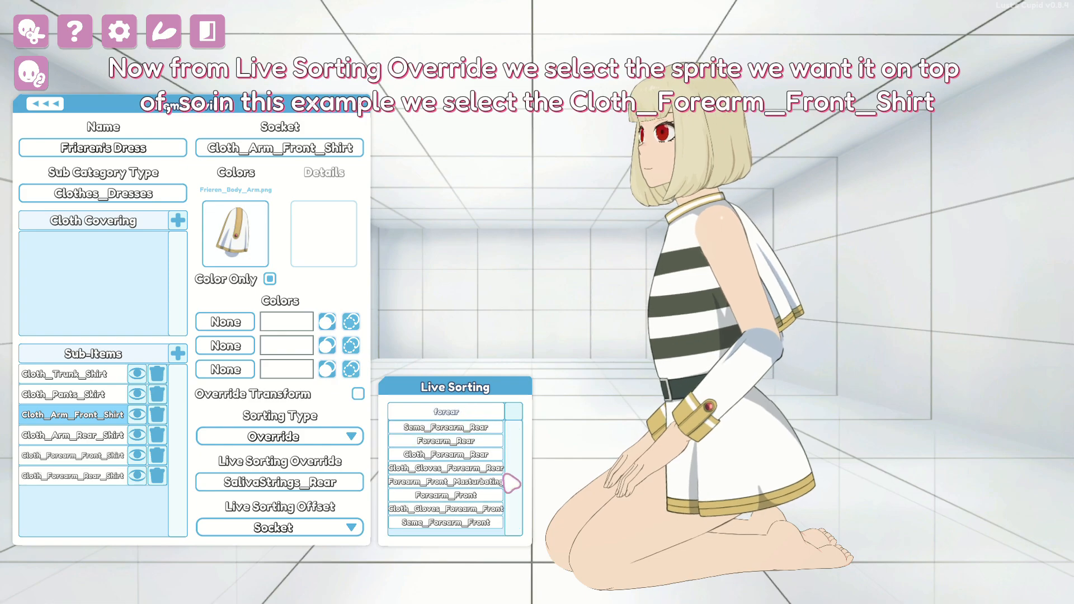
{"action": "left_click", "coordinate": [502, 509]}
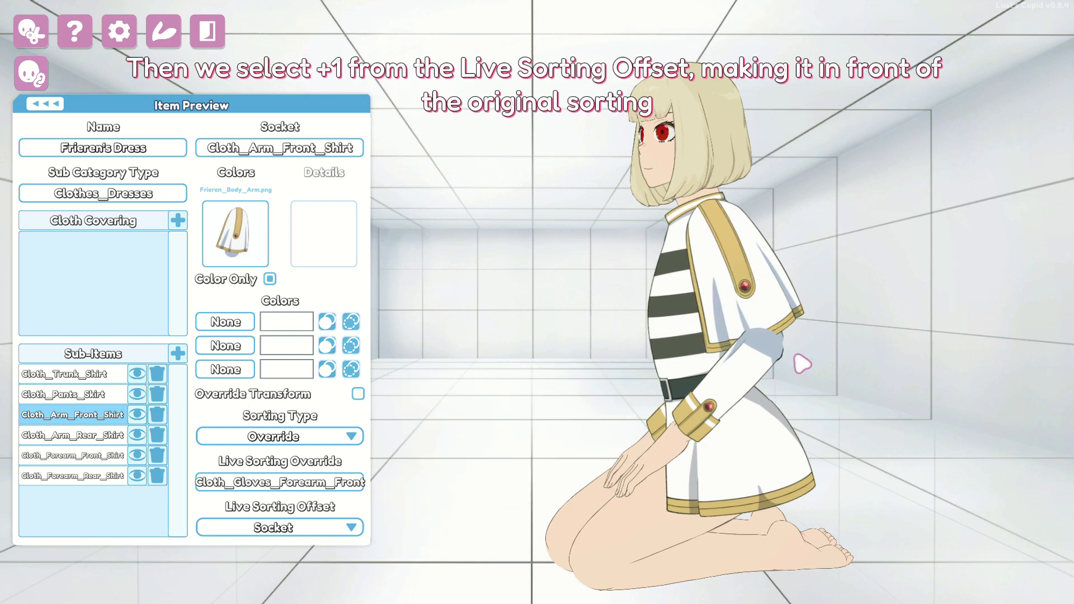
{"action": "left_click", "coordinate": [300, 527]}
{"action": "left_click", "coordinate": [302, 577]}
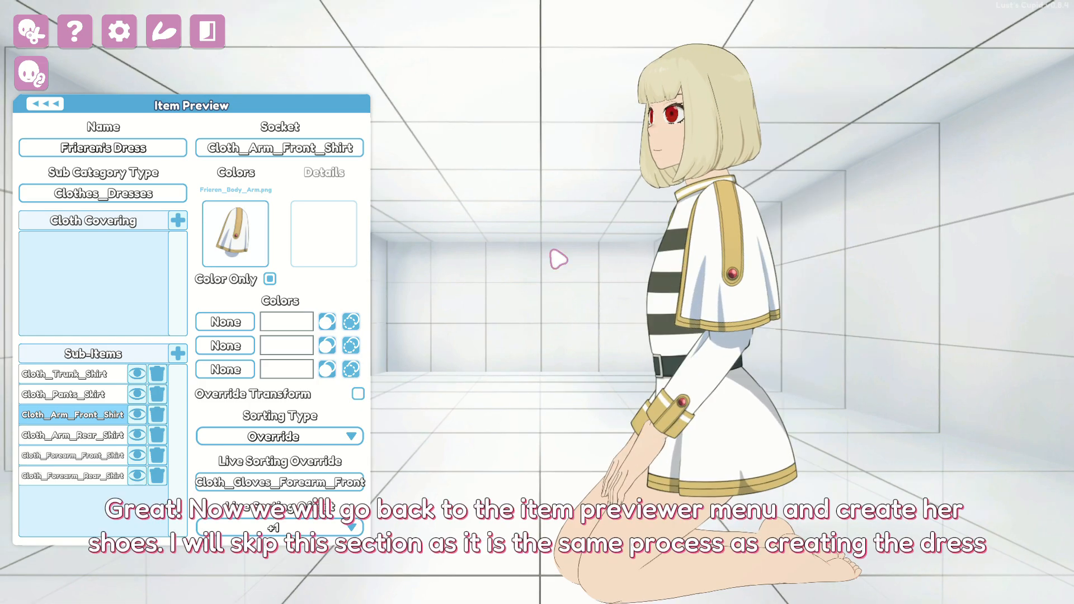
- Set the boots to Clothes_Shoes and give the first piece the colour-only shoe texture
{"action": "left_click", "coordinate": [97, 374]}
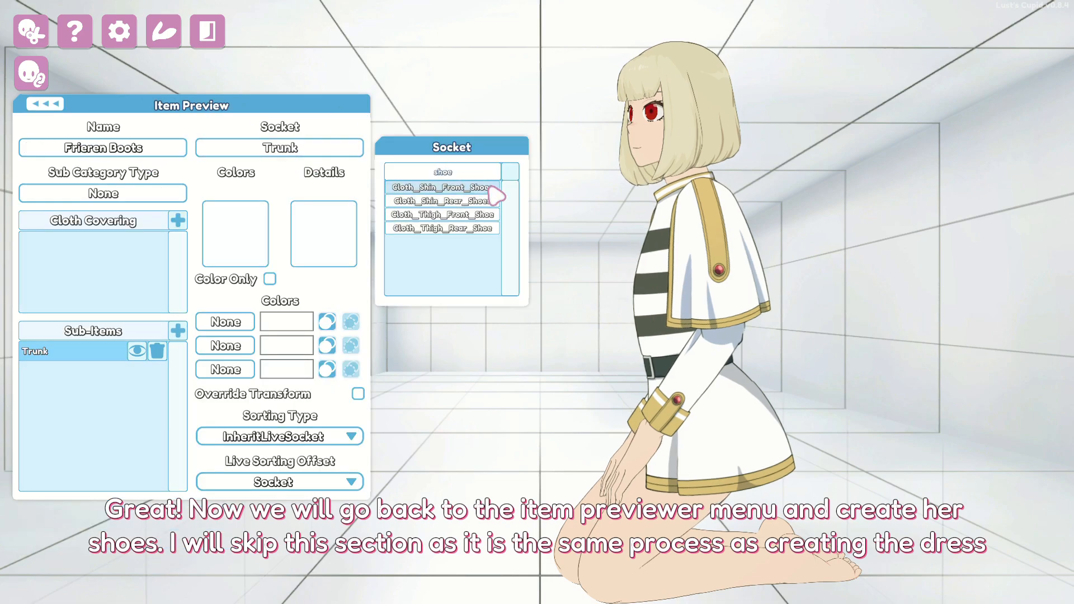
{"action": "left_click", "coordinate": [488, 188]}
{"action": "left_click", "coordinate": [153, 191]}
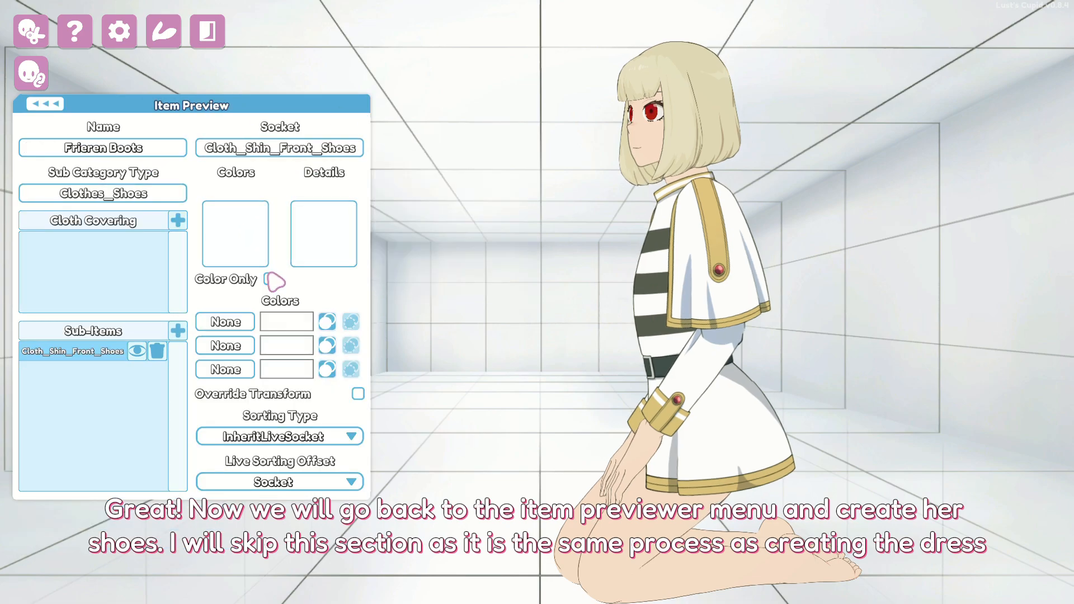
{"action": "left_click", "coordinate": [270, 278]}
{"action": "left_click", "coordinate": [235, 234]}
{"action": "double_click", "coordinate": [550, 394]}
- Attach that boot piece to the Cloth_Foot_Front socket
{"action": "left_click", "coordinate": [290, 147]}
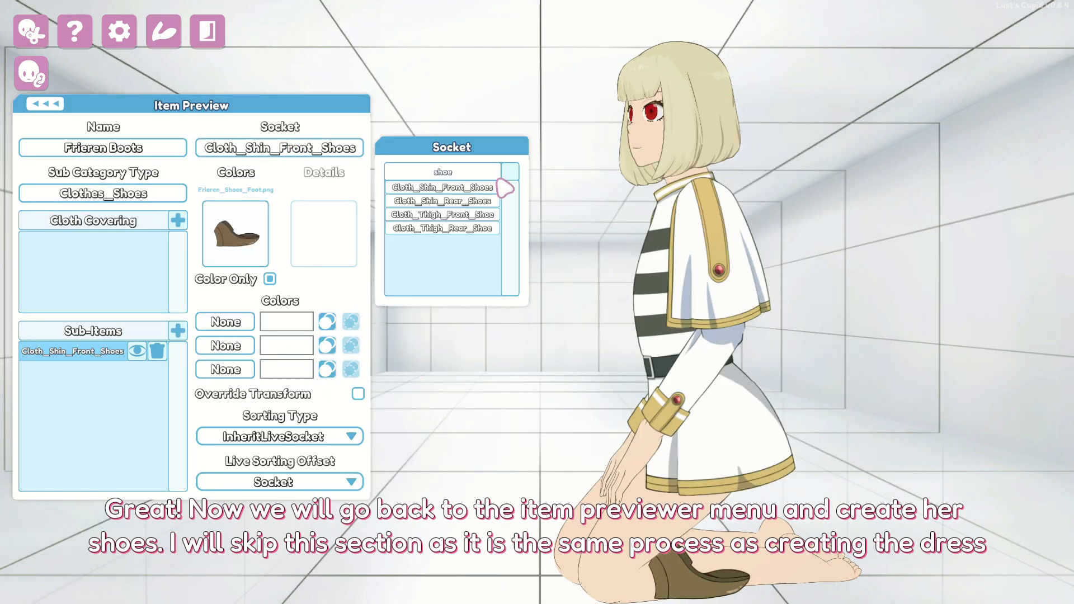
{"action": "left_click", "coordinate": [456, 175]}
{"action": "type", "text": "foot"}
{"action": "left_click", "coordinate": [442, 187]}
- Add a second shoe-textured boot piece on a rear foot socket
{"action": "left_click", "coordinate": [178, 331]}
{"action": "left_click", "coordinate": [236, 234]}
{"action": "scroll", "coordinate": [643, 369], "scroll_direction": "down", "scroll_amount": 5}
{"action": "double_click", "coordinate": [443, 394]}
{"action": "left_click", "coordinate": [280, 147]}
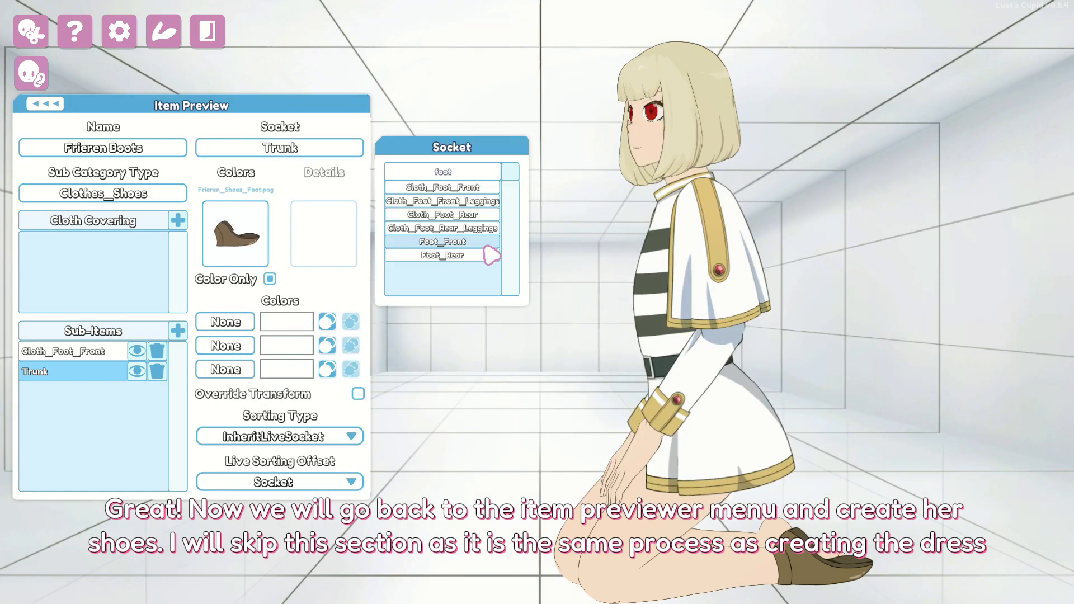
{"action": "left_click", "coordinate": [448, 230]}
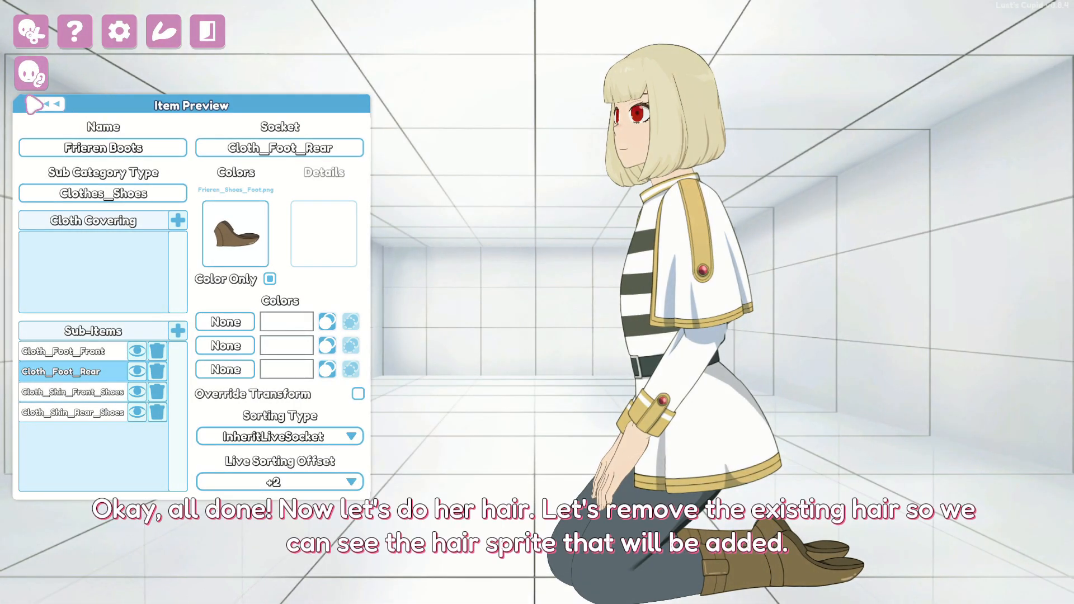
- Set the character's Base, Bangs, Side and Back hairstyles to None in Character Creation, then return to items
{"action": "left_click", "coordinate": [40, 106]}
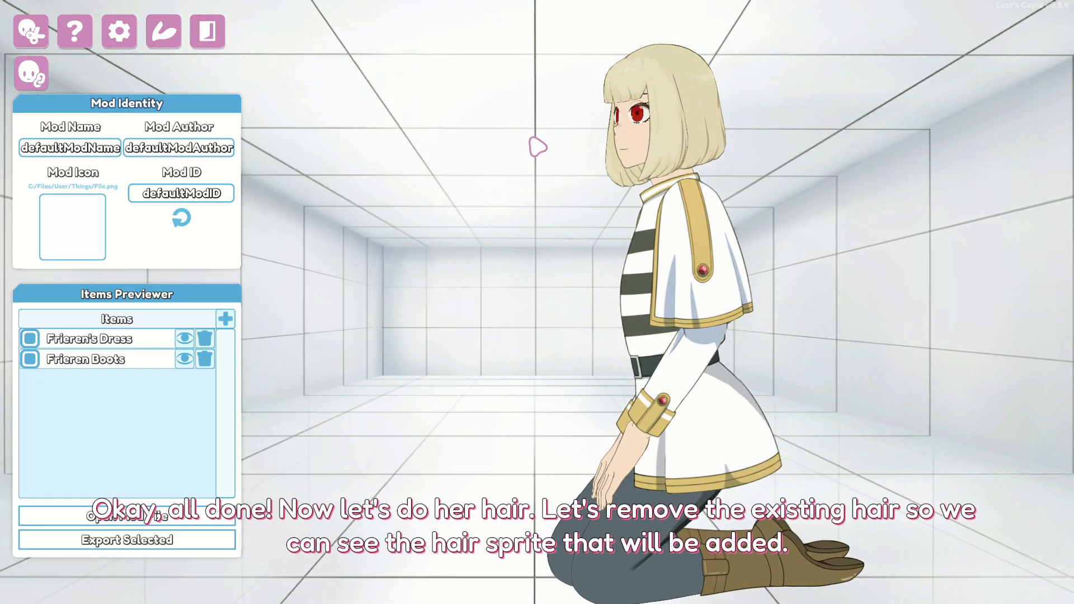
{"action": "scroll", "coordinate": [664, 139], "scroll_direction": "up", "scroll_amount": 2}
{"action": "left_click_drag", "start_coordinate": [663, 139], "coordinate": [748, 149]}
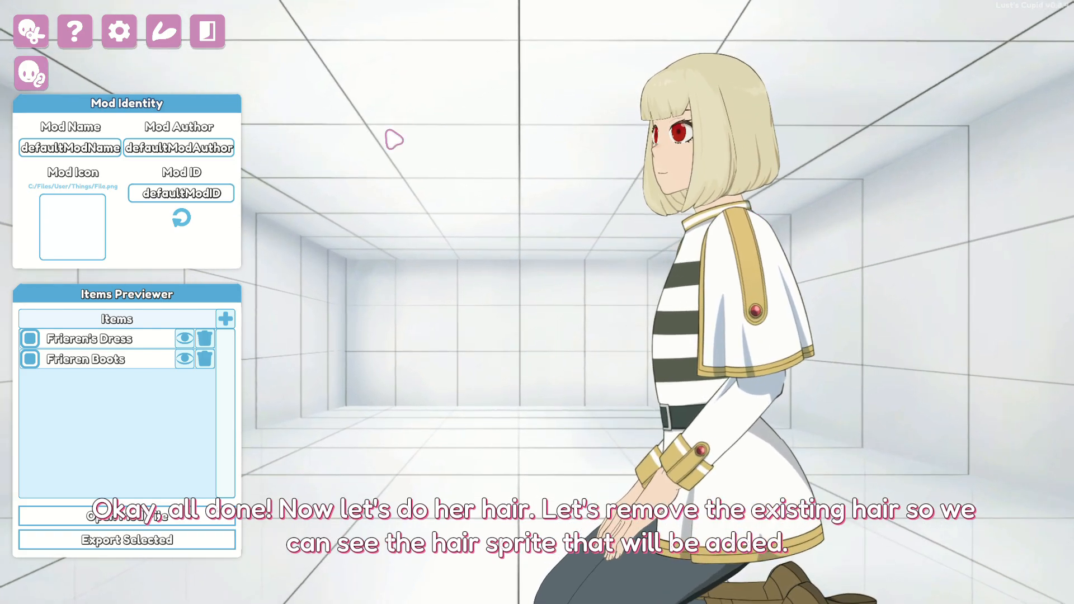
{"action": "left_click", "coordinate": [39, 34]}
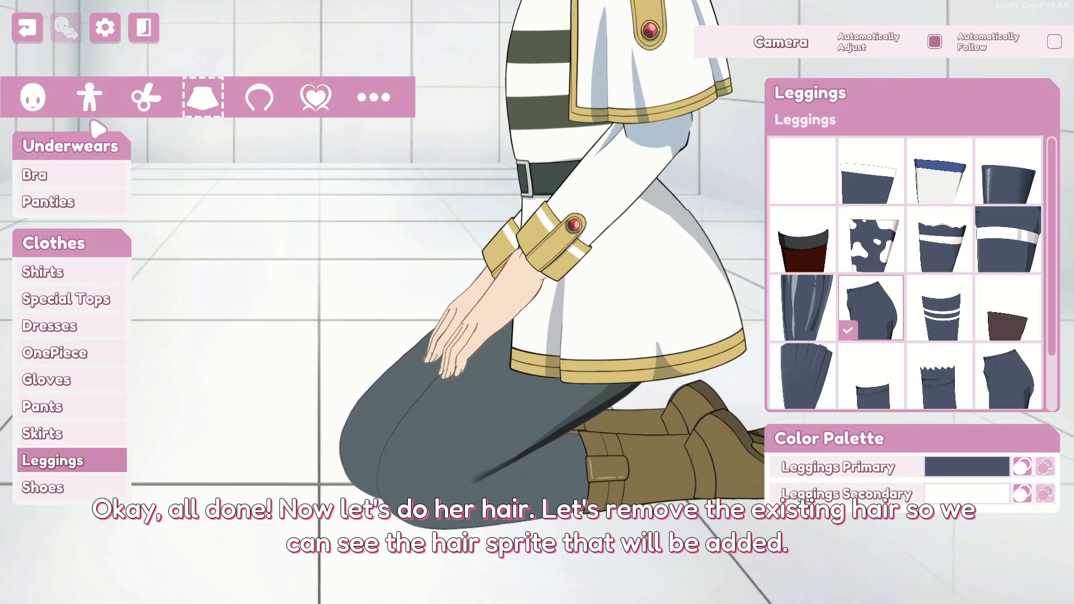
{"action": "left_click", "coordinate": [146, 96]}
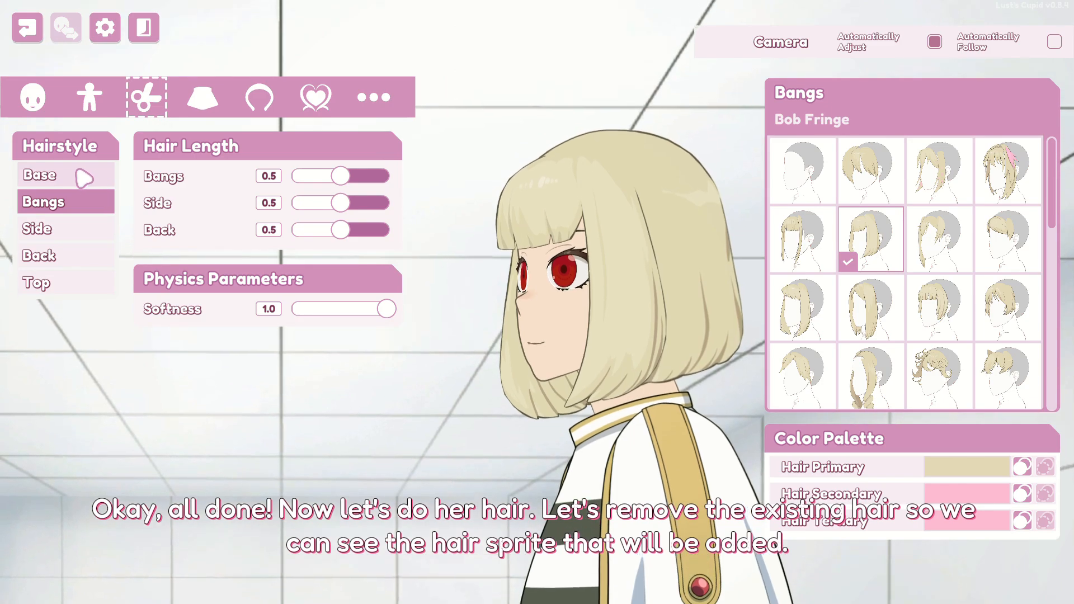
{"action": "left_click", "coordinate": [84, 178]}
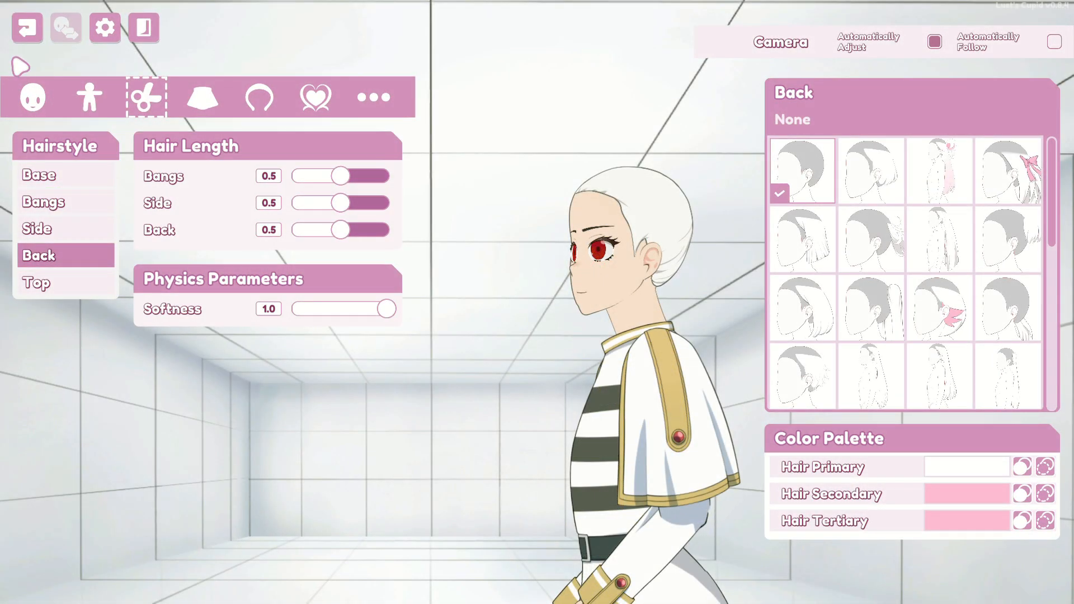
{"action": "left_click", "coordinate": [27, 27]}
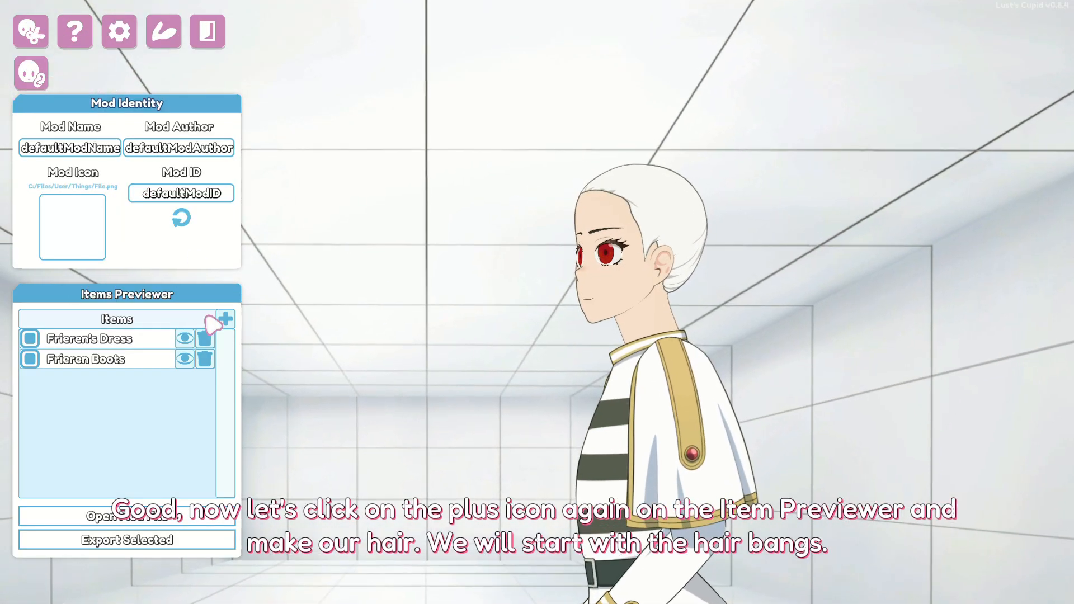
- Add a new item to the mod and start naming it Frieren Hair
{"action": "left_click", "coordinate": [223, 320]}
{"action": "left_click", "coordinate": [84, 380]}
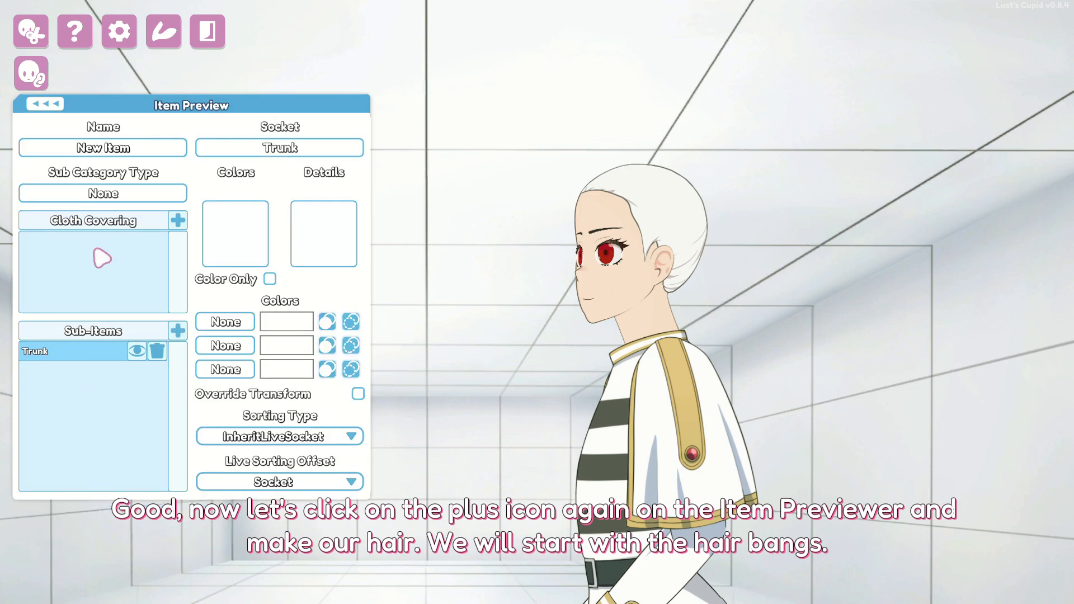
{"action": "left_click", "coordinate": [128, 150]}
{"action": "type", "text": "Fr"}
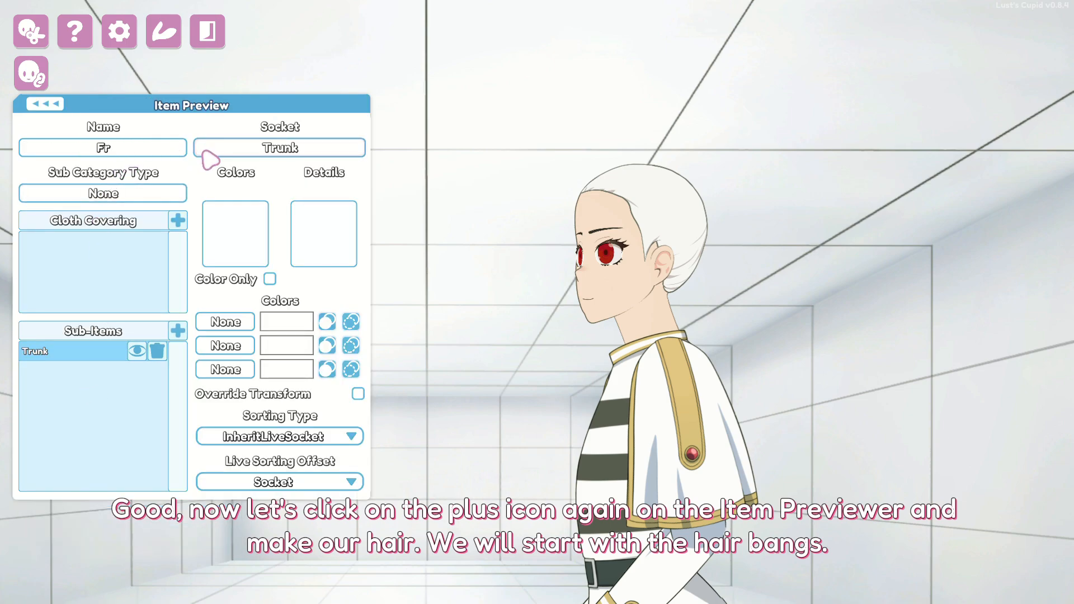
{"action": "type", "text": "ieren Hair"}
- Set the sub category to Hairstyle_Bangs and complete the name as Frieren Hair Bang
{"action": "left_click", "coordinate": [167, 195]}
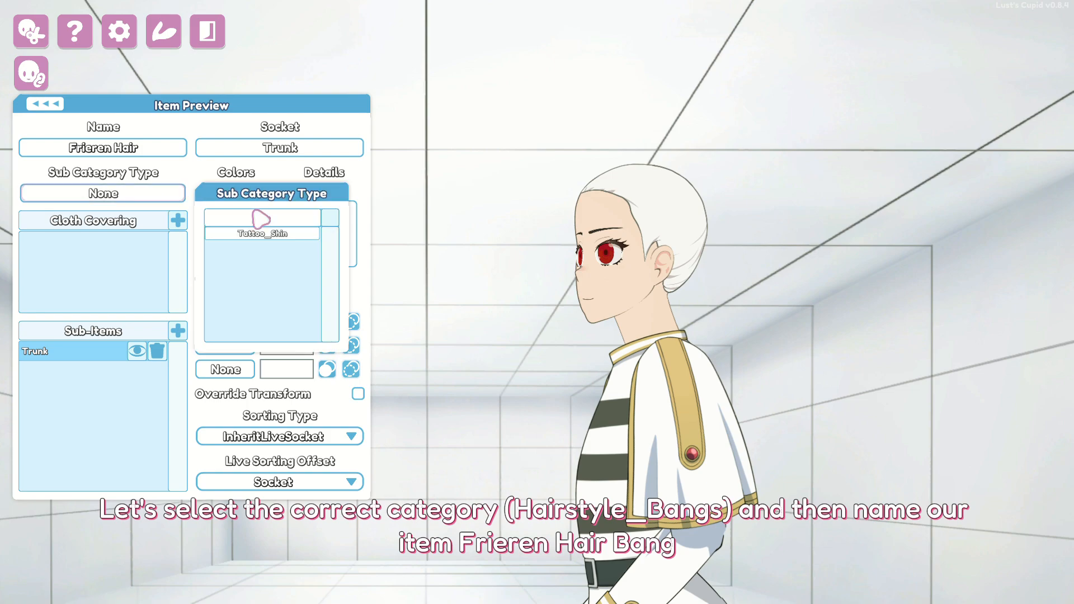
{"action": "type", "text": "bang"}
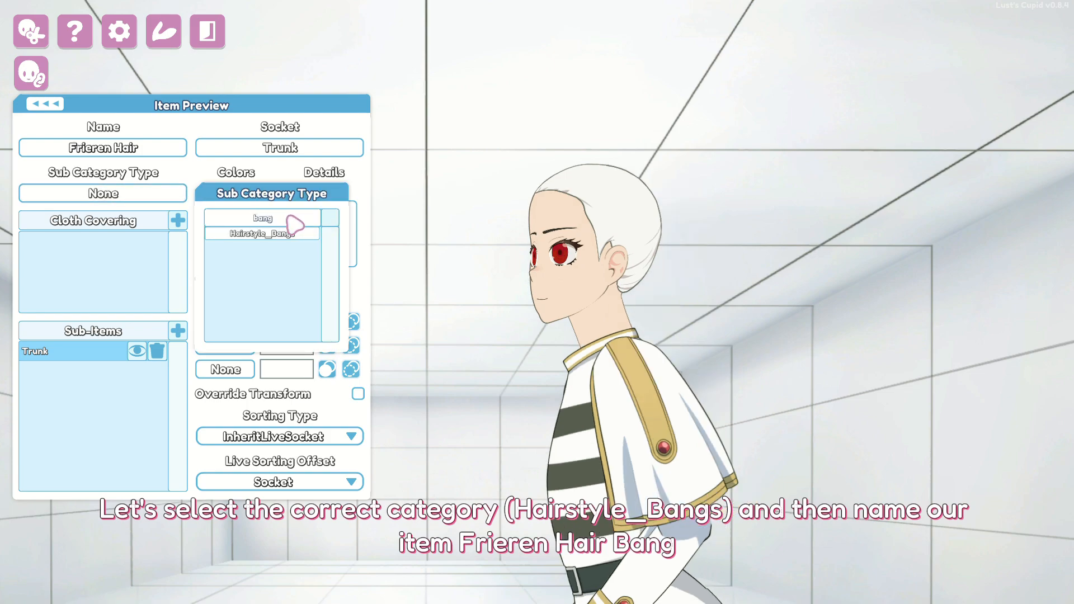
{"action": "left_click", "coordinate": [290, 232]}
{"action": "left_click", "coordinate": [169, 151]}
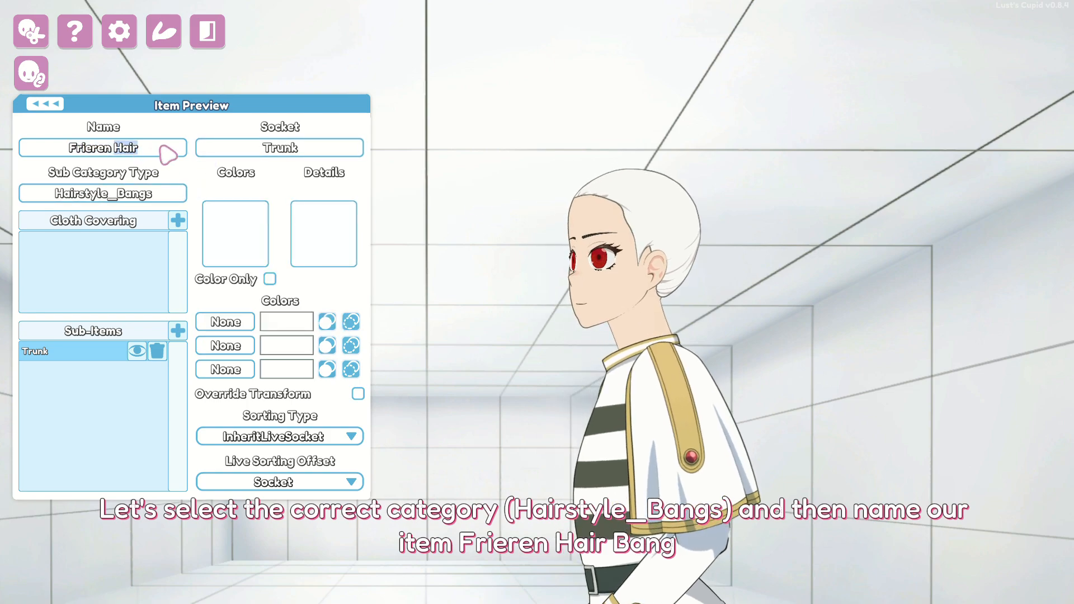
{"action": "key", "text": "End"}
{"action": "type", "text": "Bang"}
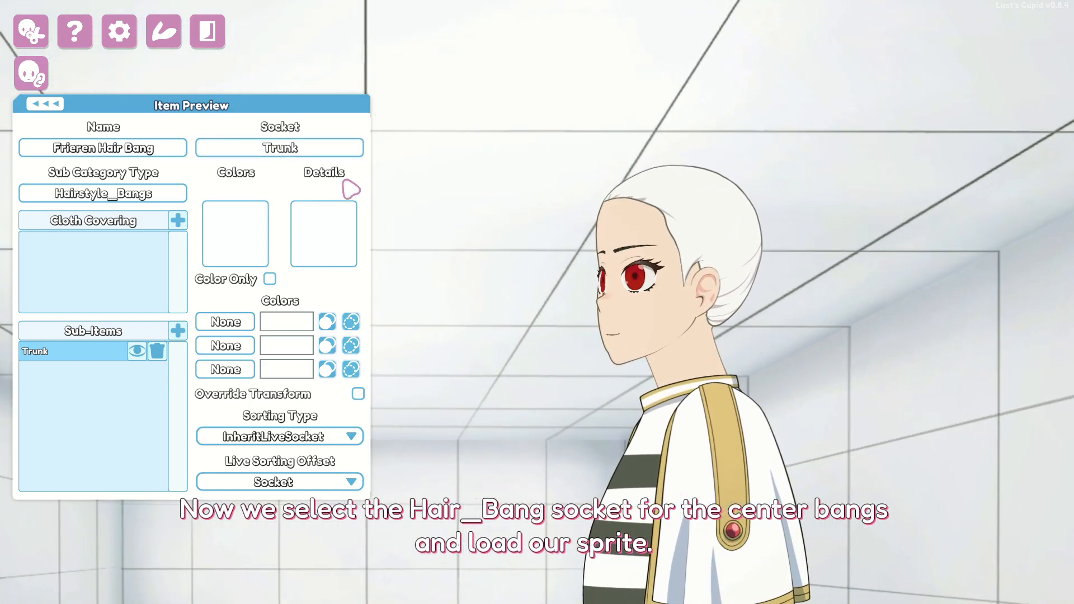
- Attach the sub-item to Hair_Bang and load Frieren_Hairstyle_Bangs_Center_colors.png as its colour sprite
{"action": "left_click", "coordinate": [302, 149]}
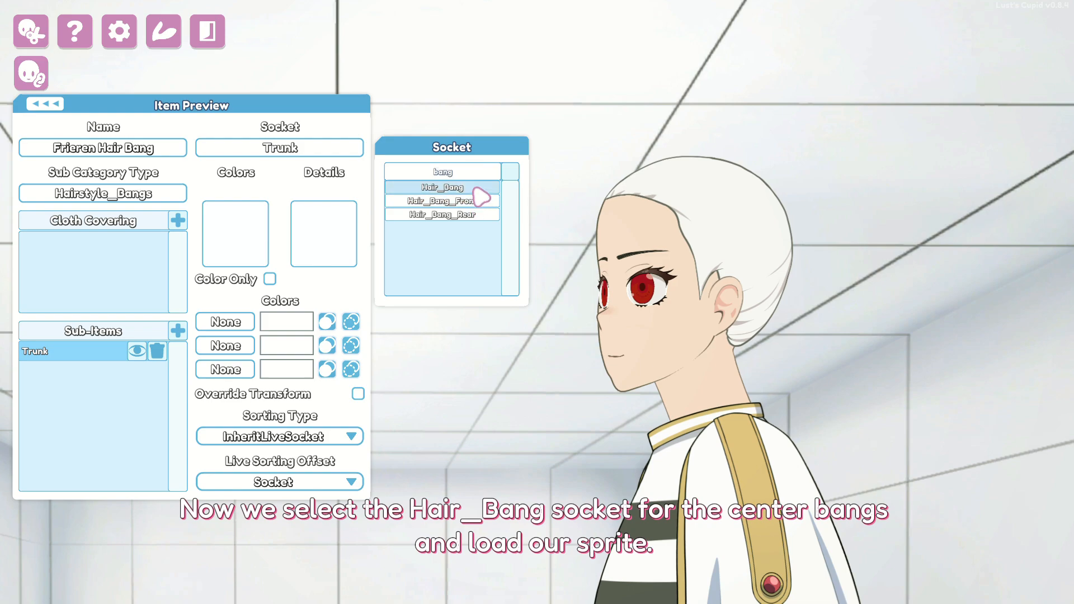
{"action": "left_click", "coordinate": [477, 191]}
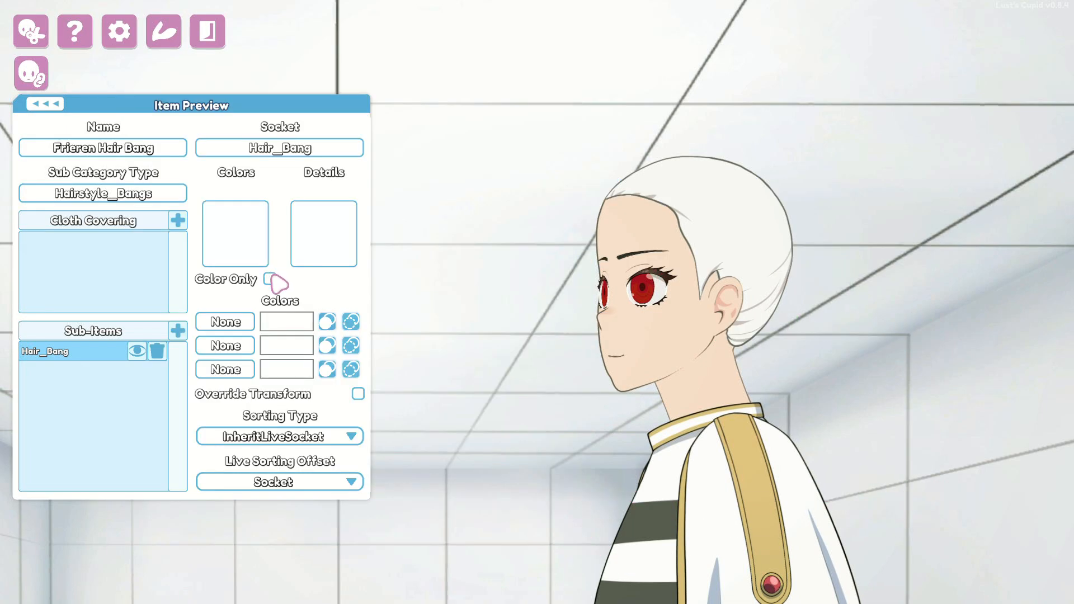
{"action": "left_click", "coordinate": [247, 245]}
{"action": "scroll", "coordinate": [585, 292], "scroll_direction": "down", "scroll_amount": 2}
{"action": "scroll", "coordinate": [632, 308], "scroll_direction": "down", "scroll_amount": 1}
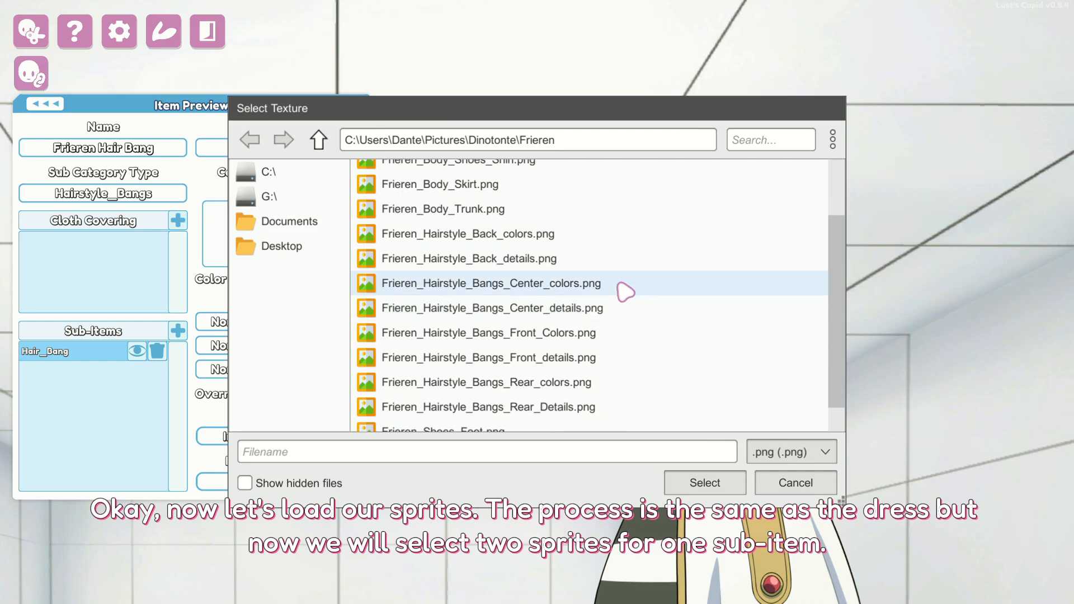
{"action": "double_click", "coordinate": [623, 285]}
- Load Frieren_Hairstyle_Bangs_Center_details.png as the bangs' detail sprite
{"action": "left_click", "coordinate": [314, 254]}
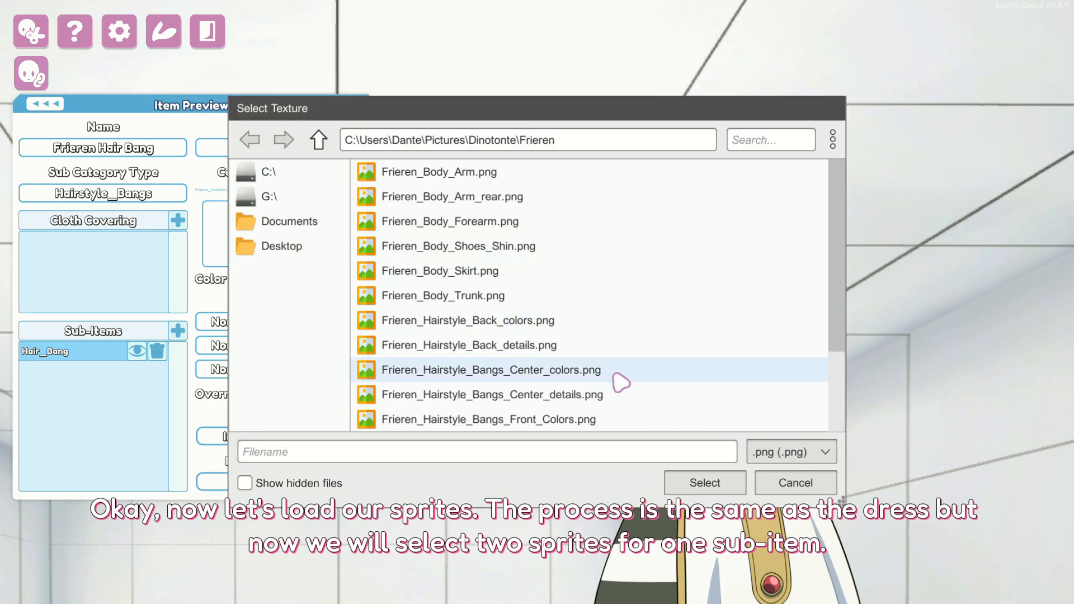
{"action": "scroll", "coordinate": [619, 385], "scroll_direction": "down", "scroll_amount": 1}
{"action": "double_click", "coordinate": [594, 376]}
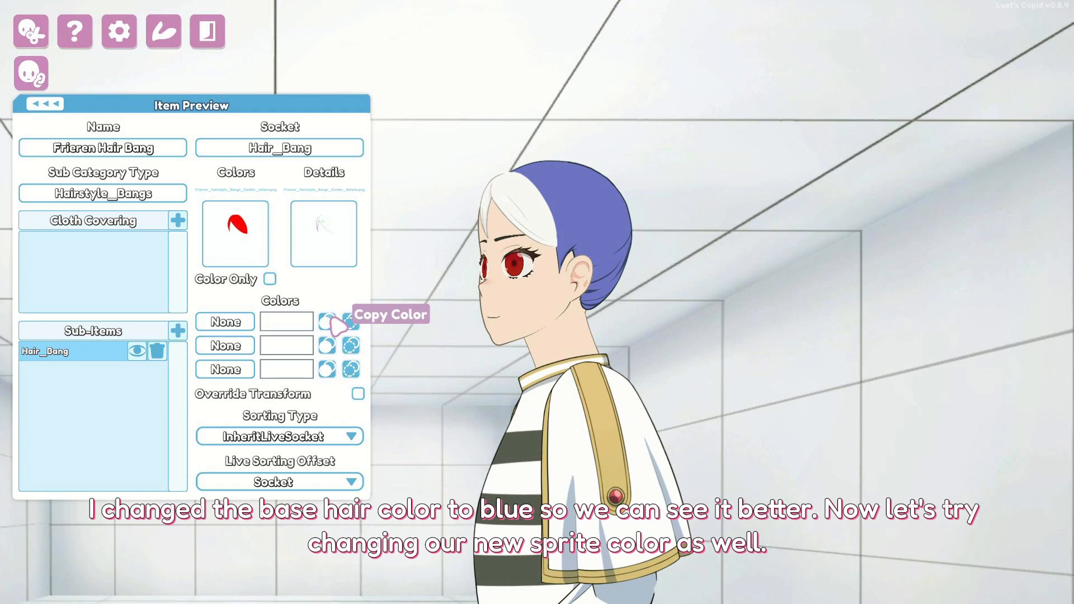
- Paste the base hair's blue into the bangs' first colour and link it to Hairs_Primary
{"action": "left_click", "coordinate": [350, 322]}
{"action": "left_click", "coordinate": [302, 323]}
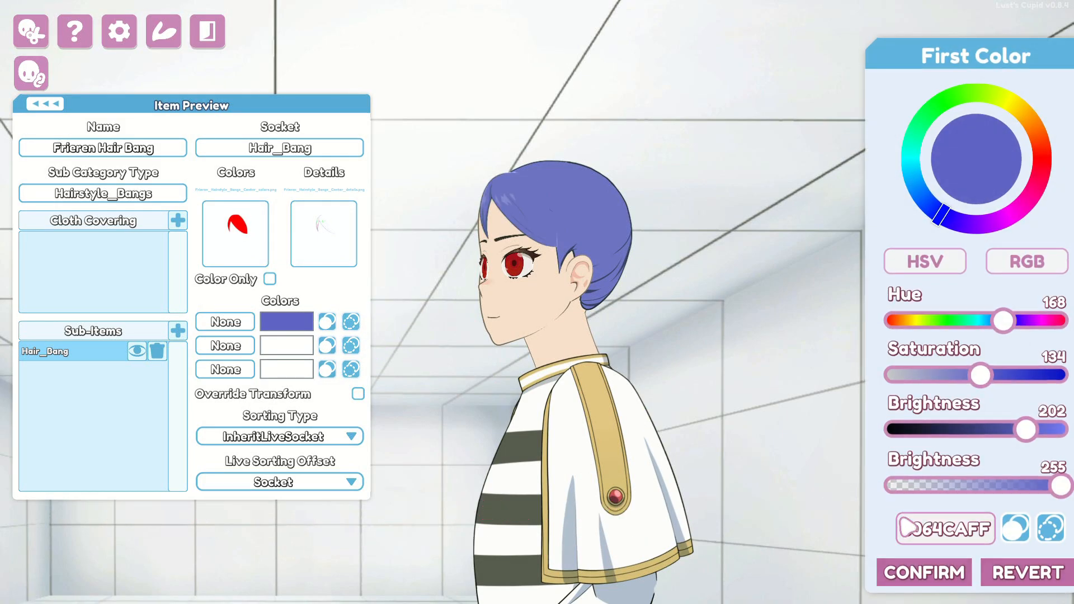
{"action": "left_click", "coordinate": [917, 574]}
{"action": "left_click", "coordinate": [225, 321]}
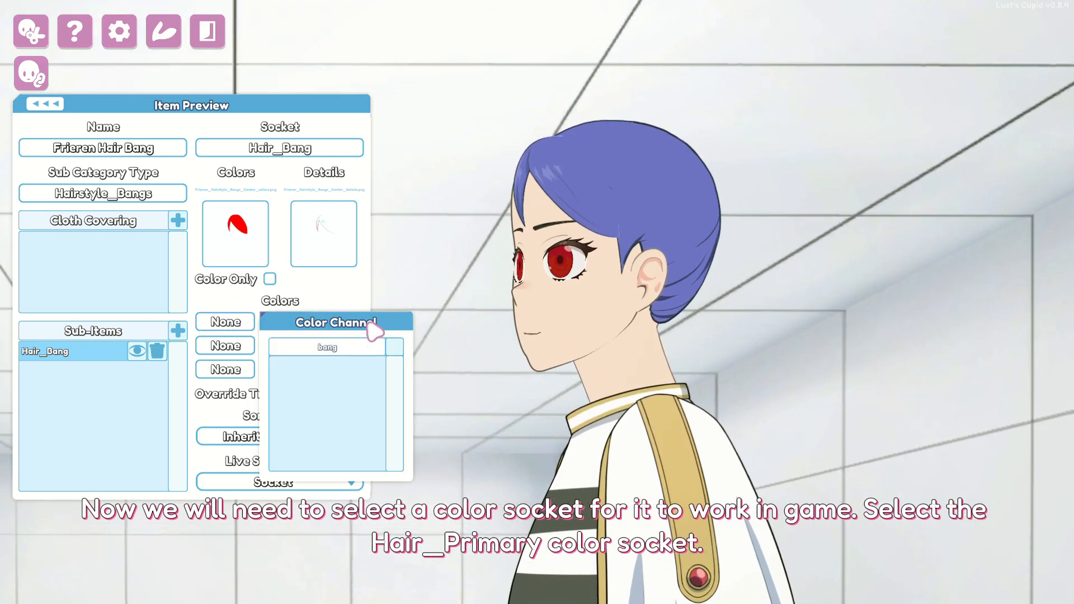
{"action": "type", "text": "hair"}
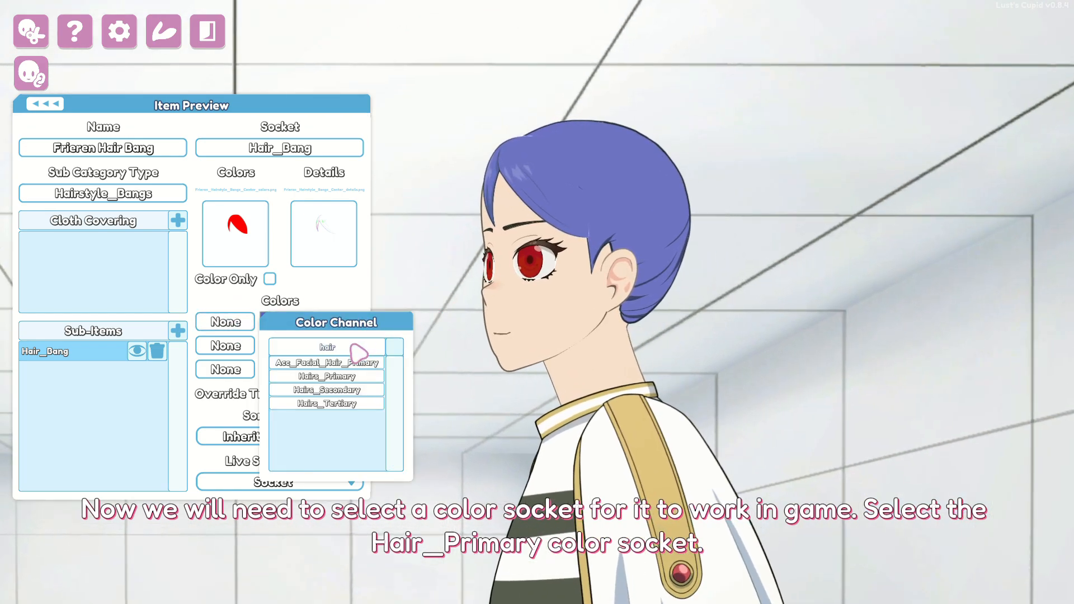
{"action": "left_click", "coordinate": [330, 378]}
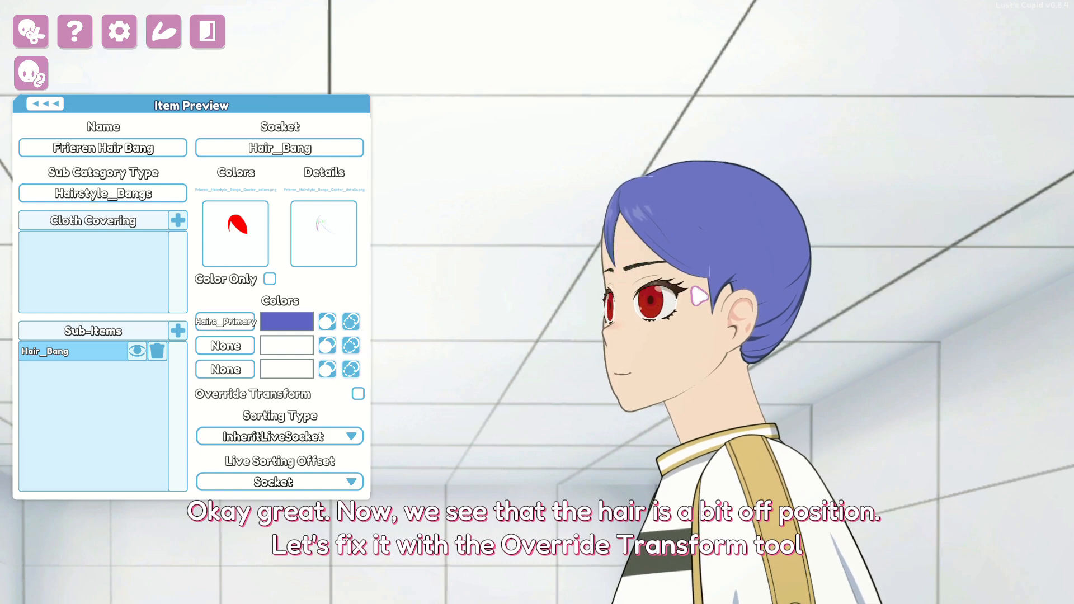
- Enable Override Transform on the center bangs and set their X offset to -0.35
{"action": "left_click", "coordinate": [358, 393]}
{"action": "left_click", "coordinate": [473, 374]}
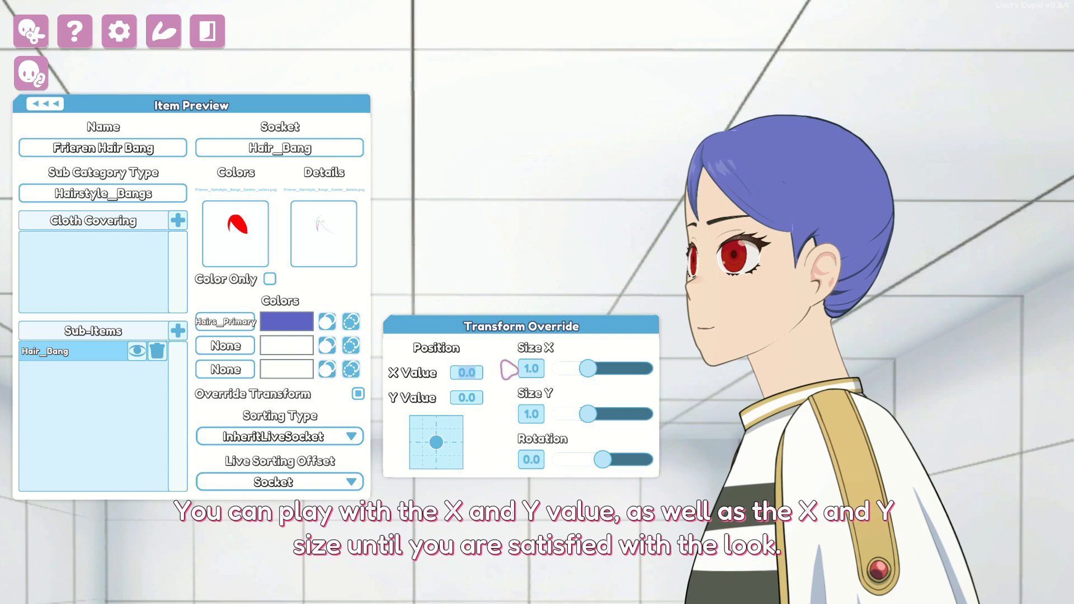
{"action": "type", "text": "-1"}
{"action": "key", "text": "Return"}
{"action": "left_click", "coordinate": [469, 374]}
{"action": "type", "text": "-0.5"}
{"action": "key", "text": "Return"}
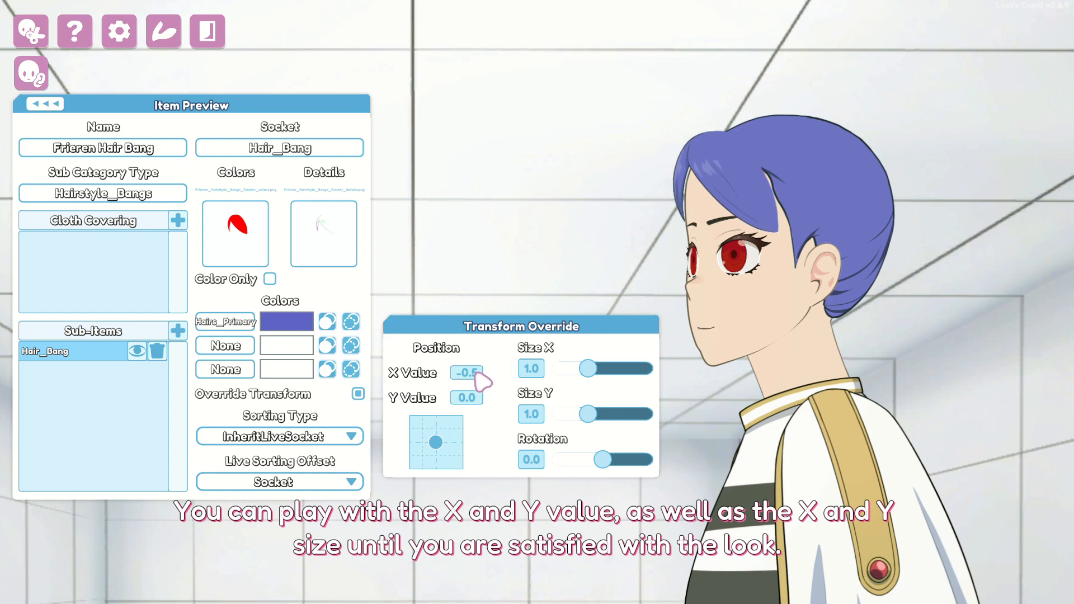
{"action": "left_click", "coordinate": [476, 373]}
{"action": "type", "text": "-0.3"}
{"action": "key", "text": "Return"}
{"action": "left_click", "coordinate": [480, 373]}
{"action": "type", "text": "-0.35"}
{"action": "key", "text": "Return"}
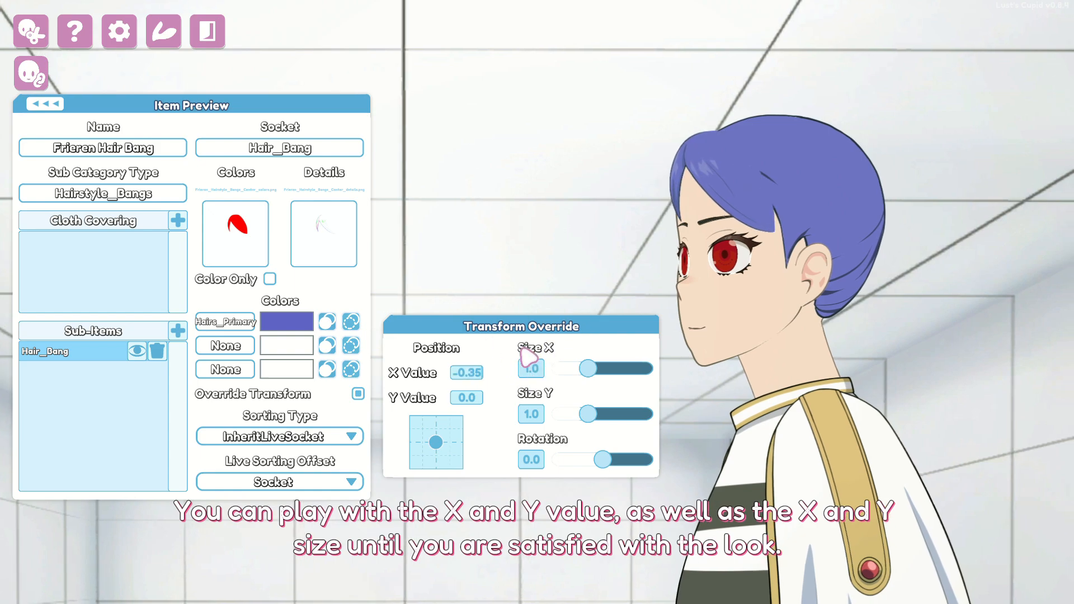
- Scale the bangs to 1.05 by 1.03 and add a new empty sub-item
{"action": "left_click_drag", "start_coordinate": [586, 368], "coordinate": [588, 368]}
{"action": "left_click_drag", "start_coordinate": [587, 414], "coordinate": [589, 414]}
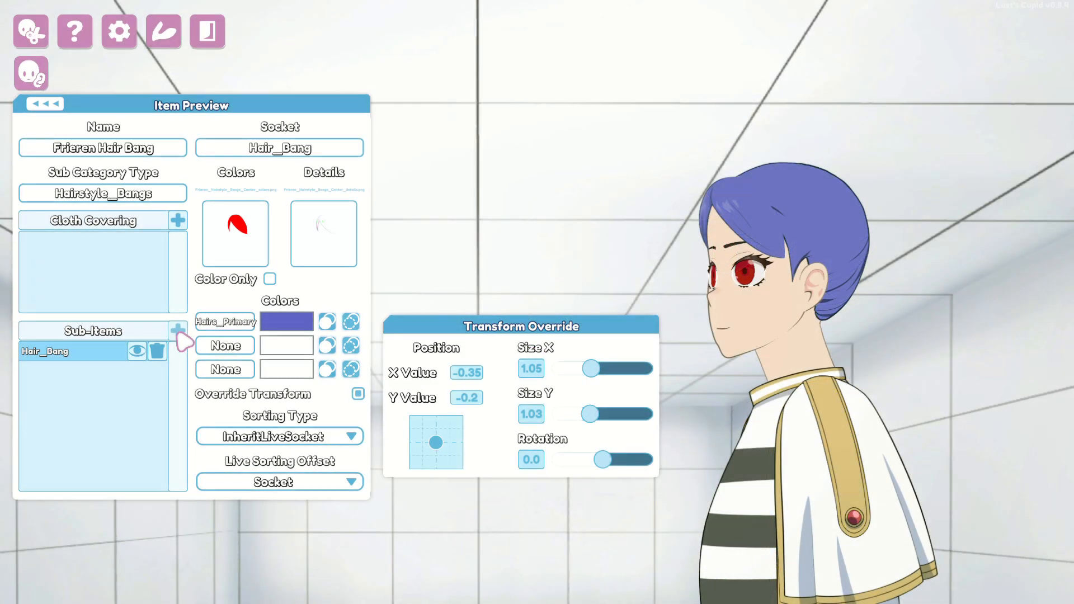
{"action": "left_click", "coordinate": [178, 330]}
- Attach the new sub-item to Hair_Bang_Front with its bangs sprite and the blue hair colour
{"action": "left_click", "coordinate": [70, 373]}
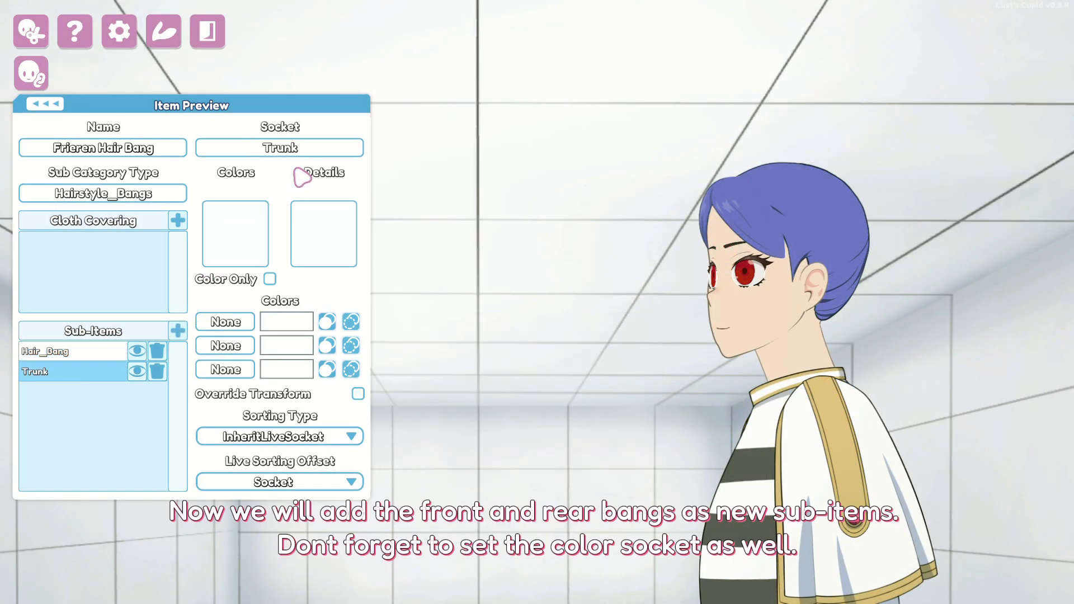
{"action": "left_click", "coordinate": [297, 148]}
{"action": "left_click", "coordinate": [491, 247]}
{"action": "left_click", "coordinate": [236, 234]}
{"action": "double_click", "coordinate": [604, 396]}
{"action": "left_click", "coordinate": [351, 322]}
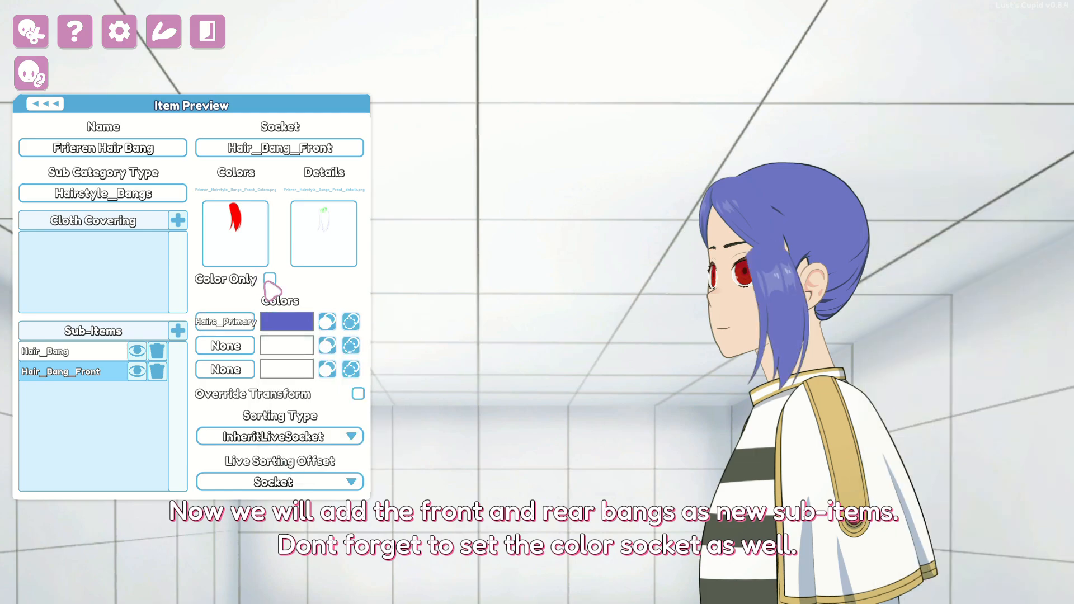
{"action": "left_click", "coordinate": [358, 393]}
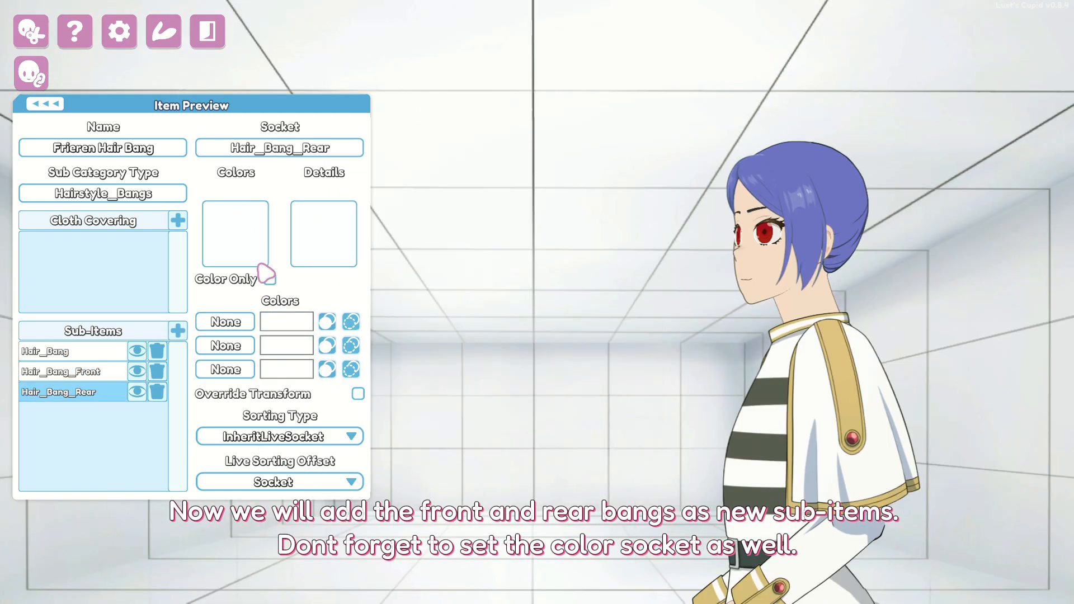
{"action": "left_click", "coordinate": [350, 321]}
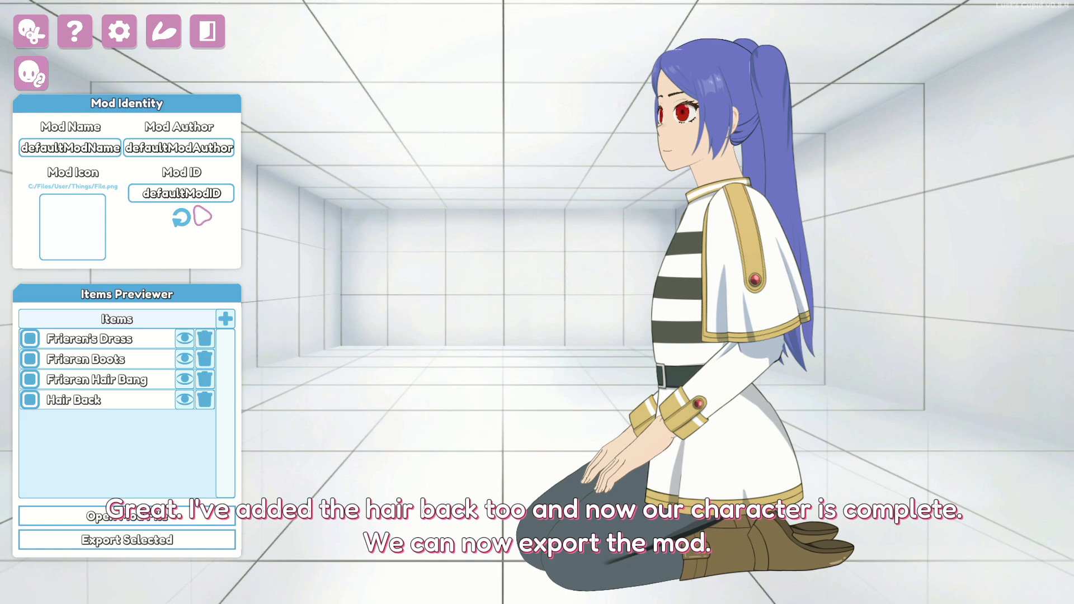
- Name the mod Frieren and use Frieren_Body_Trunk.png as its icon
{"action": "left_click", "coordinate": [84, 148]}
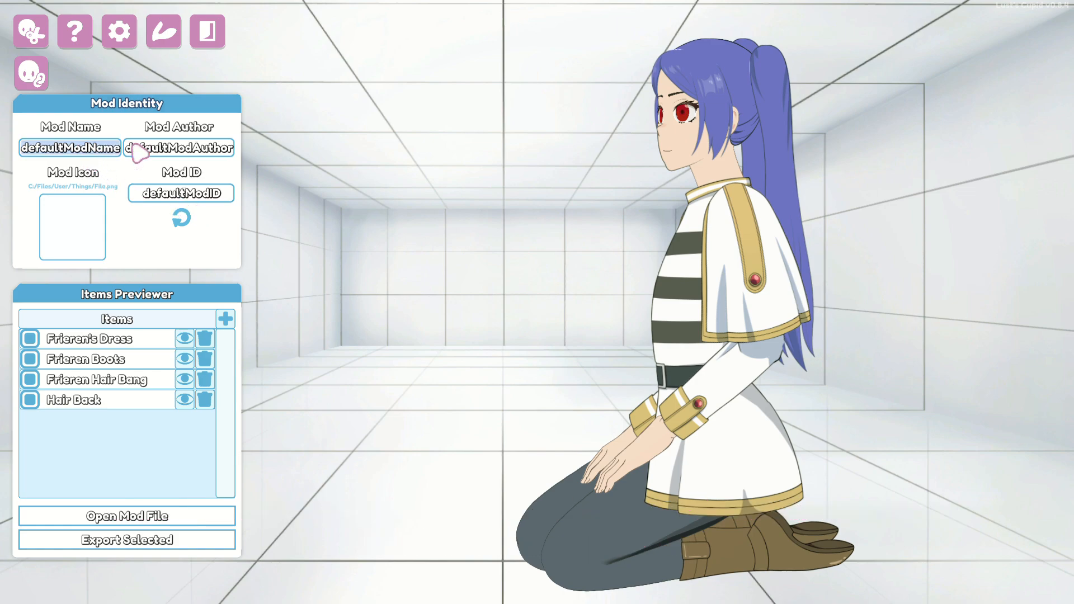
{"action": "type", "text": "Frieren"}
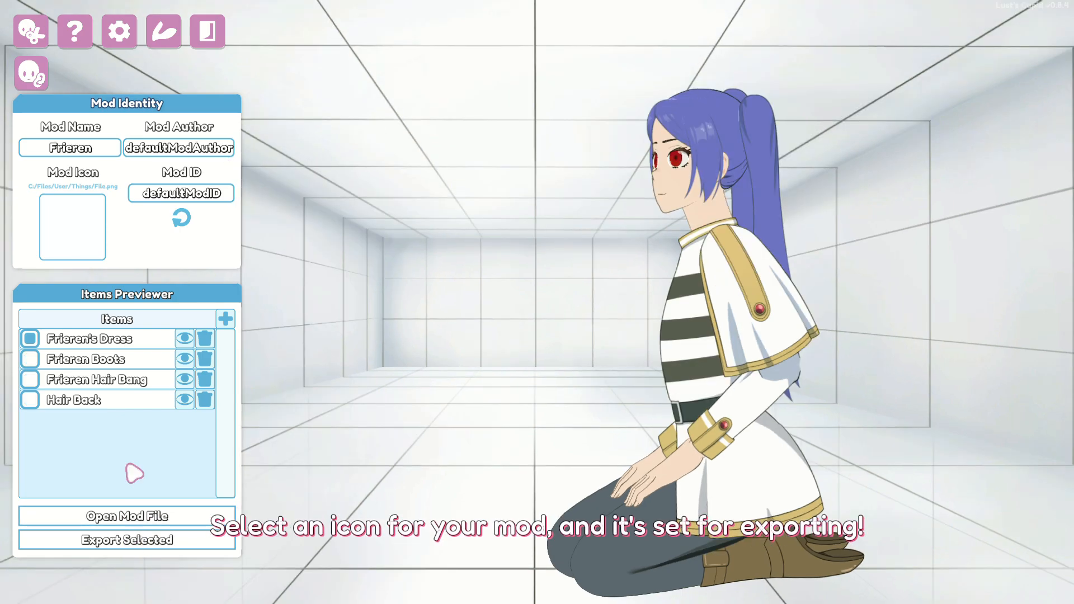
{"action": "left_click", "coordinate": [88, 231]}
{"action": "scroll", "coordinate": [599, 353], "scroll_direction": "down", "scroll_amount": 3}
{"action": "scroll", "coordinate": [594, 330], "scroll_direction": "up", "scroll_amount": 2}
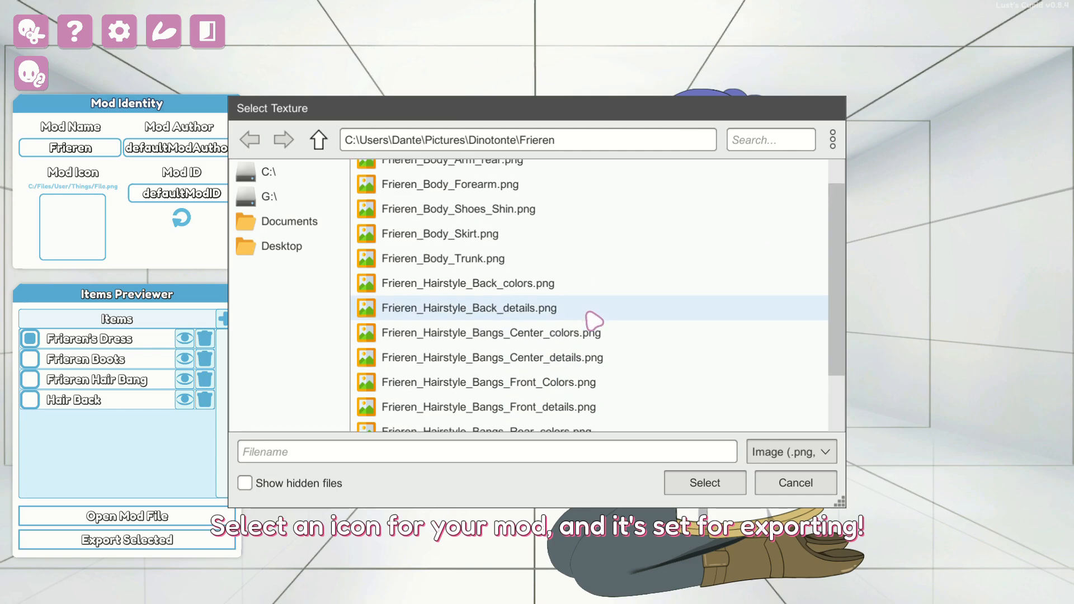
{"action": "scroll", "coordinate": [592, 321], "scroll_direction": "up", "scroll_amount": 2}
{"action": "double_click", "coordinate": [571, 304]}
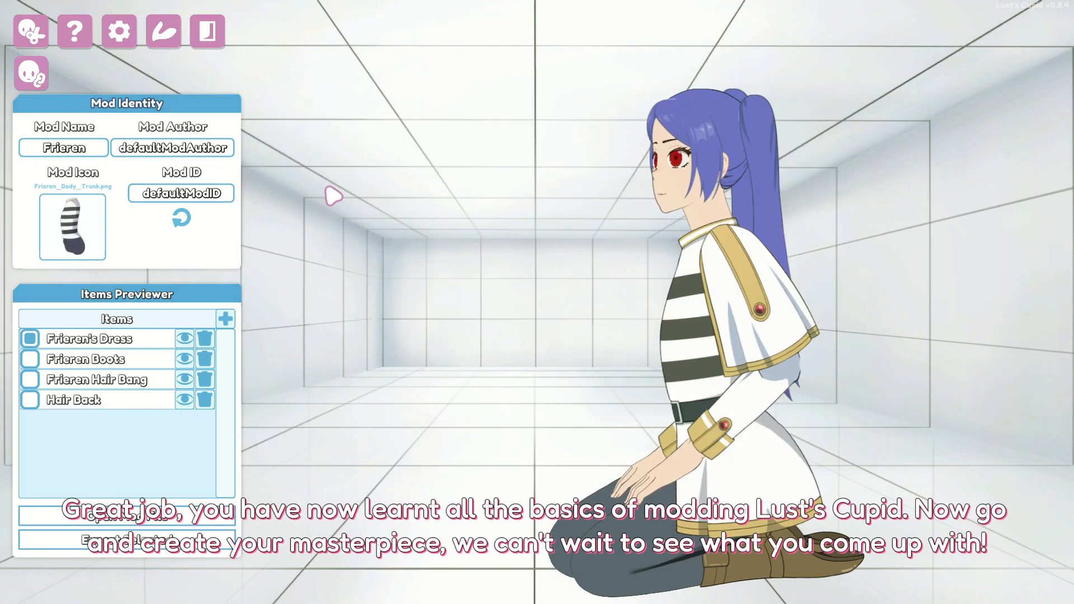
- Enter the author's name in Mod Author and the mod's identifier in Mod ID
{"action": "left_click", "coordinate": [192, 146]}
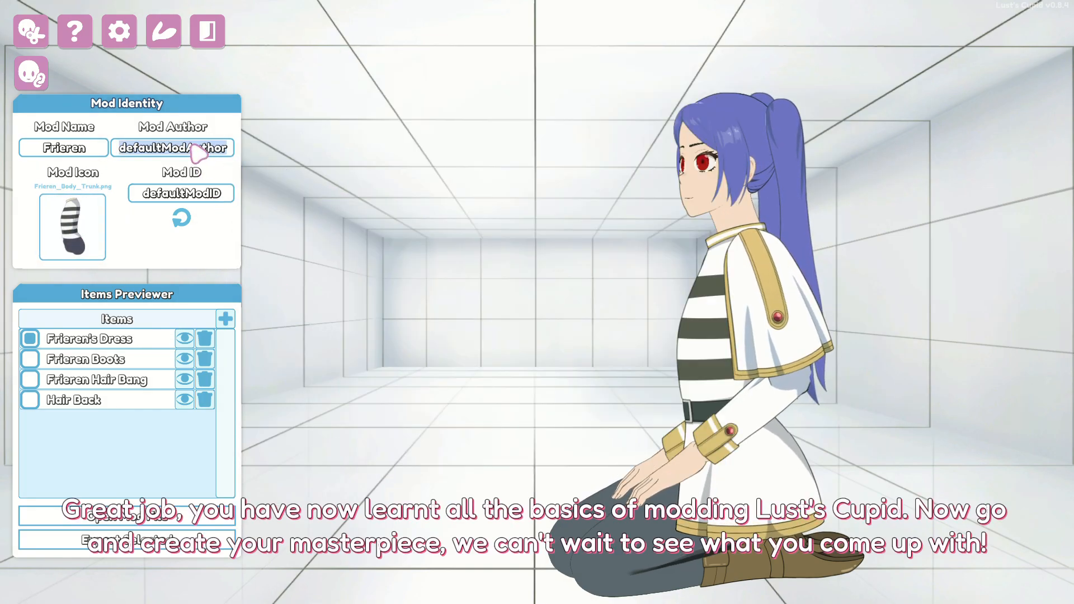
{"action": "type", "text": "Jisas"}
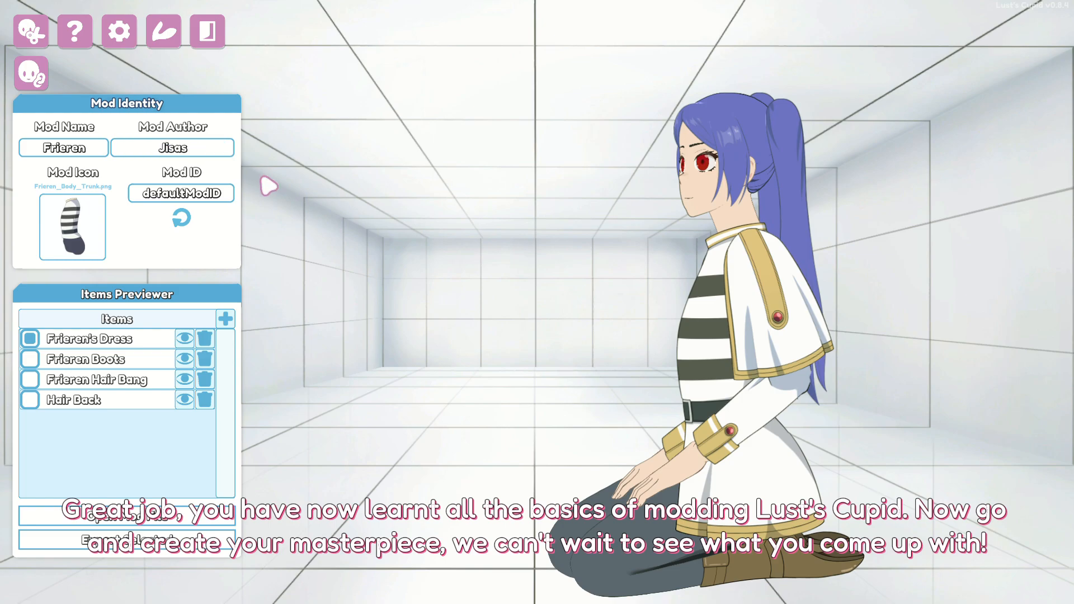
{"action": "left_click", "coordinate": [208, 196]}
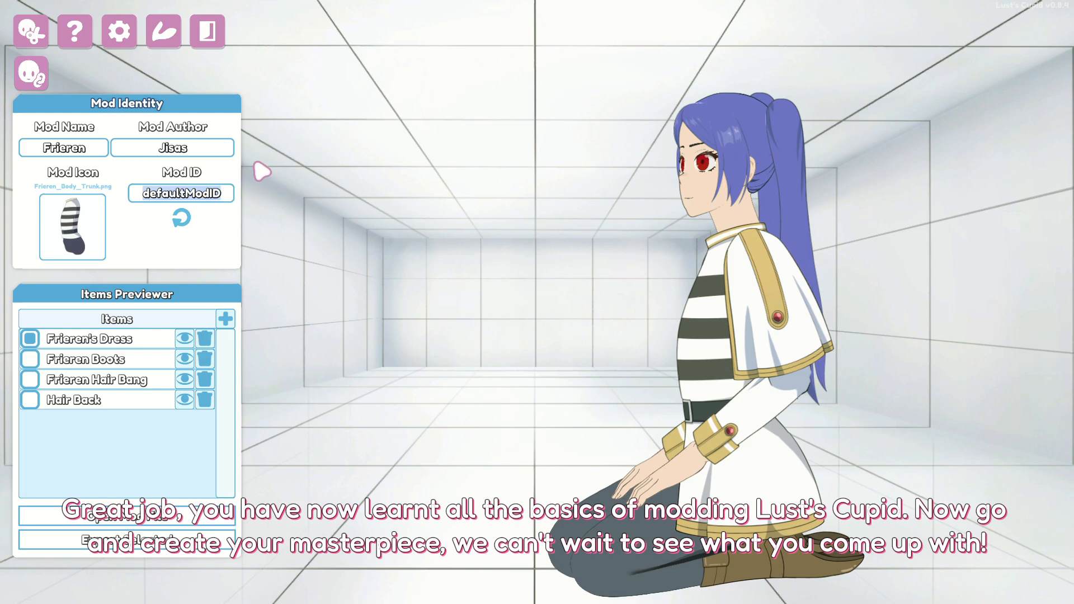
{"action": "type", "text": "JisasMod1"}
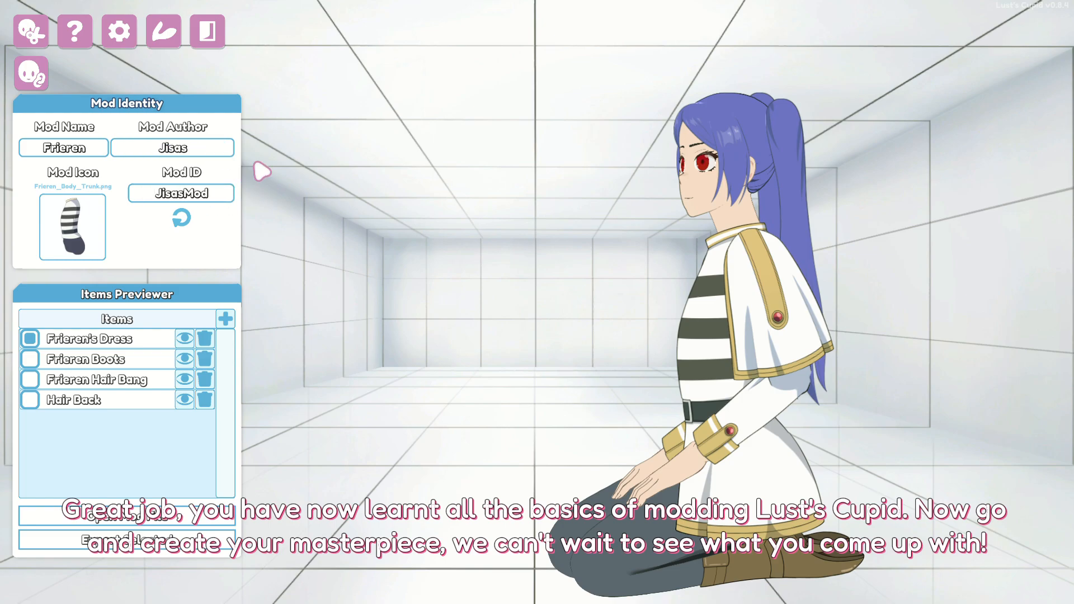